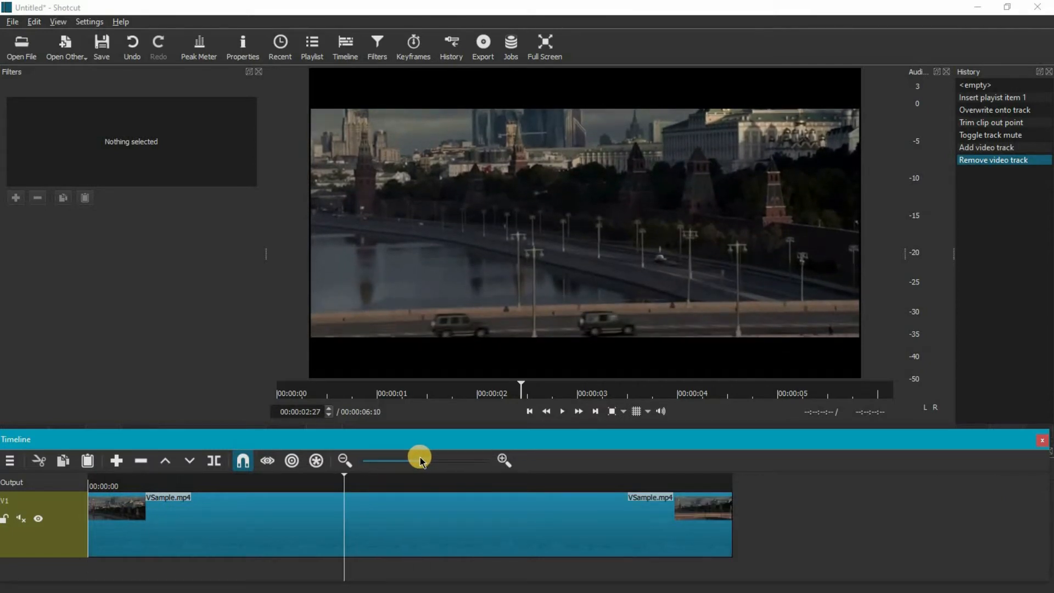
Step: Preview the VSample.mp4 clip and split it at 00:00:01:36
left_click(562, 411)
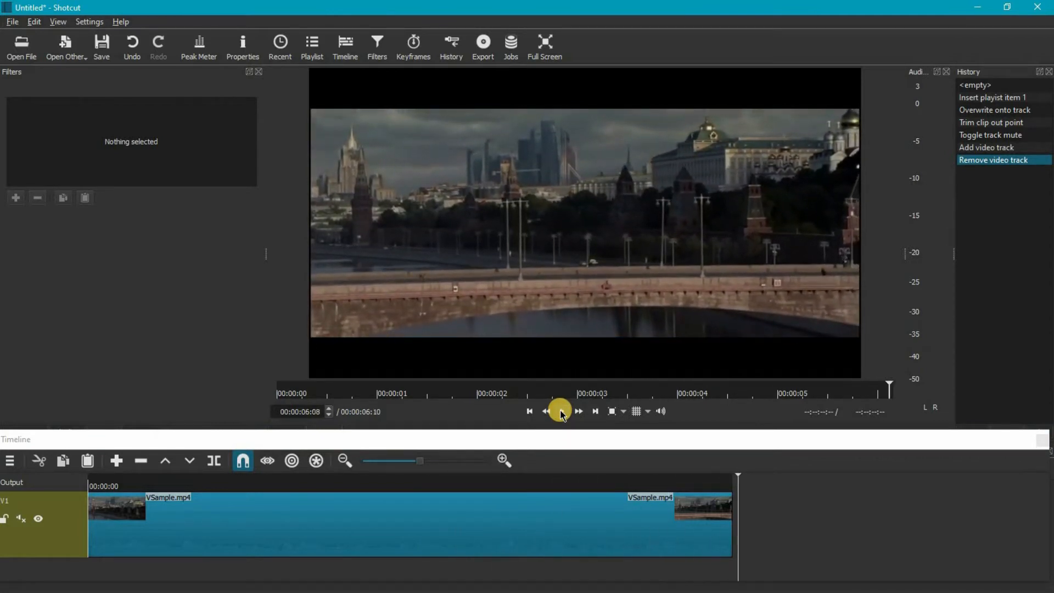
left_click(95, 481)
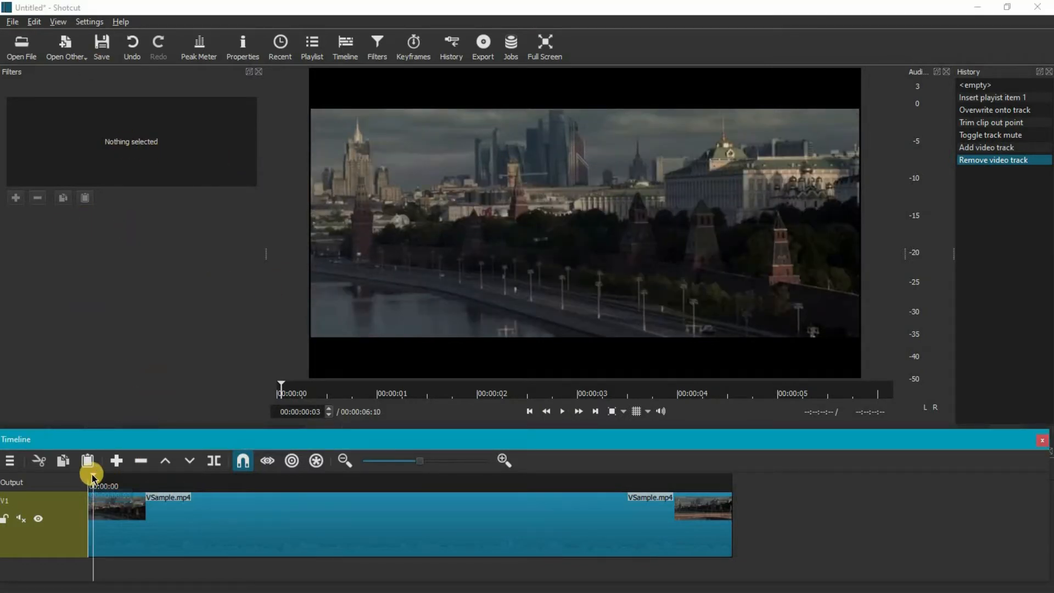
left_click_drag(92, 478, 256, 489)
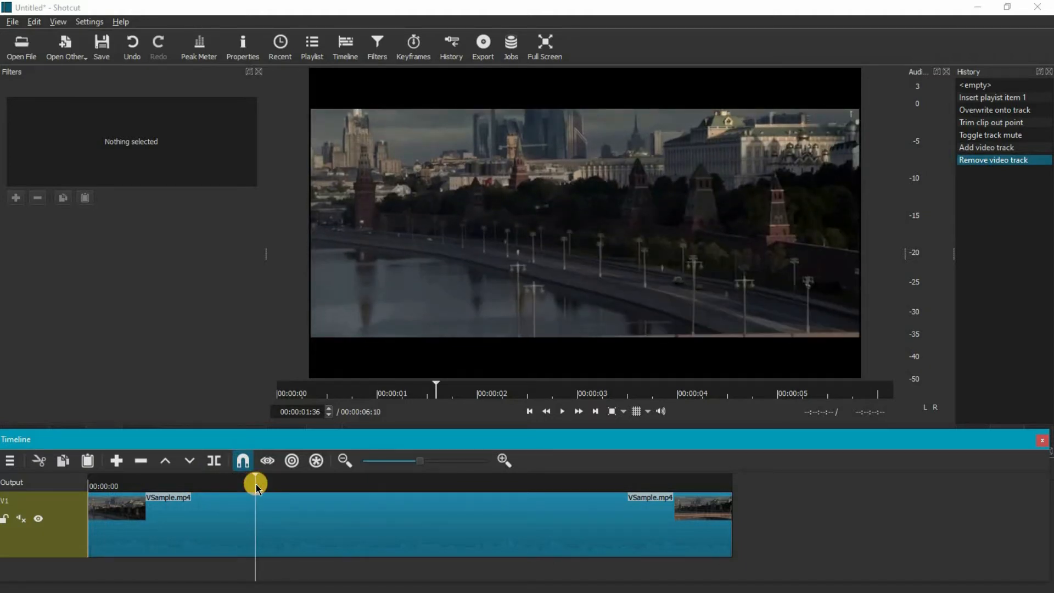
left_click(214, 460)
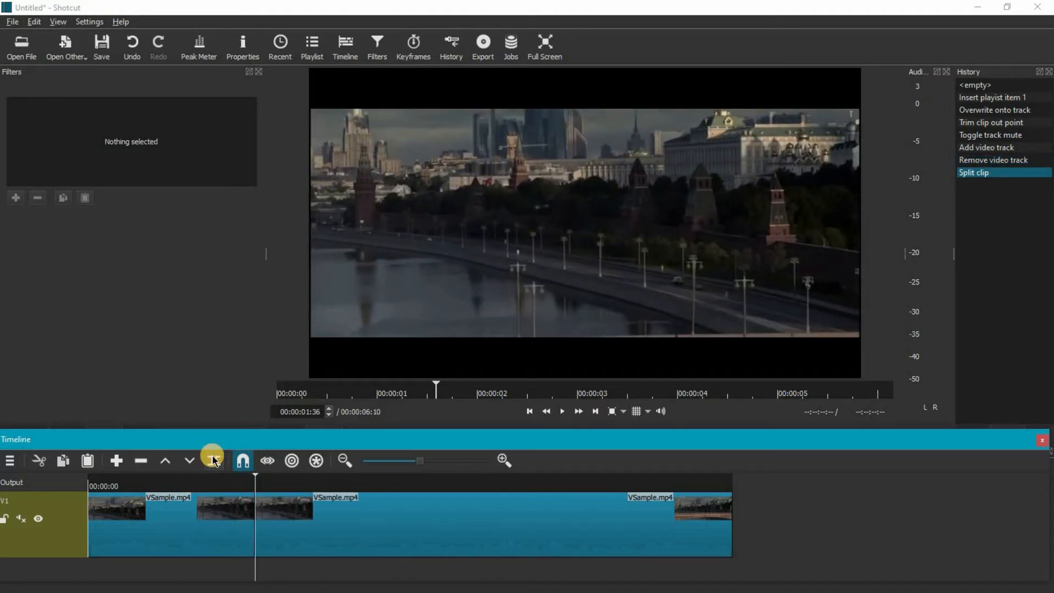
Step: Add the Text: Simple filter to the first segment of the split clip
left_click(181, 527)
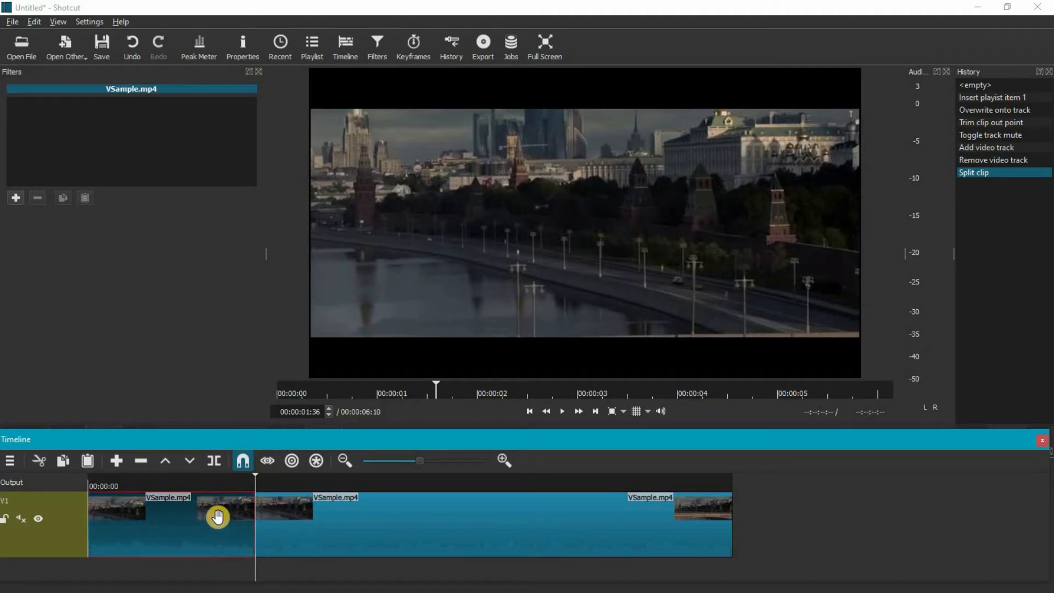
left_click(15, 202)
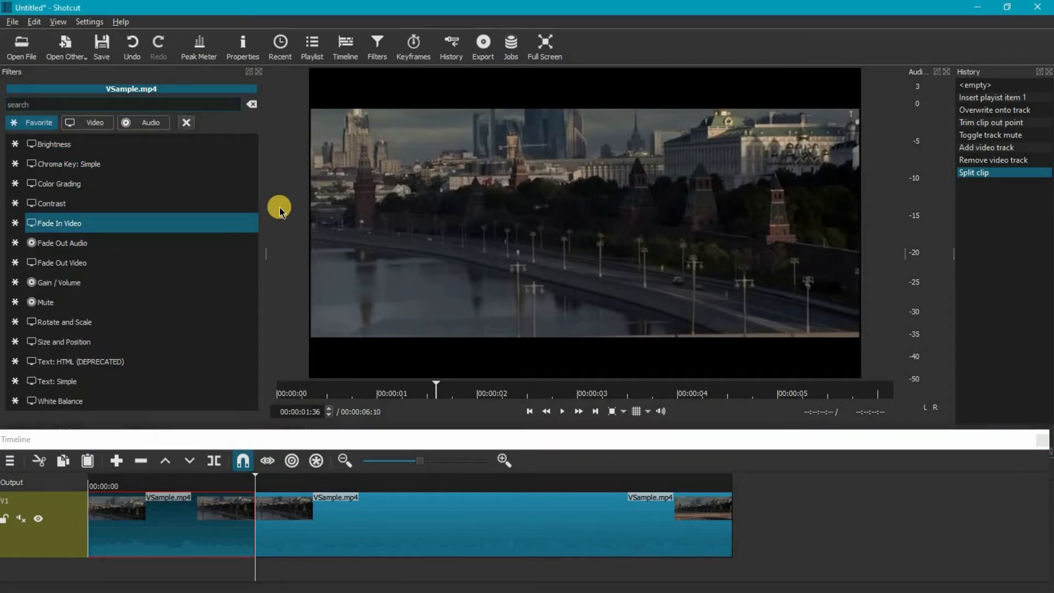
type("text")
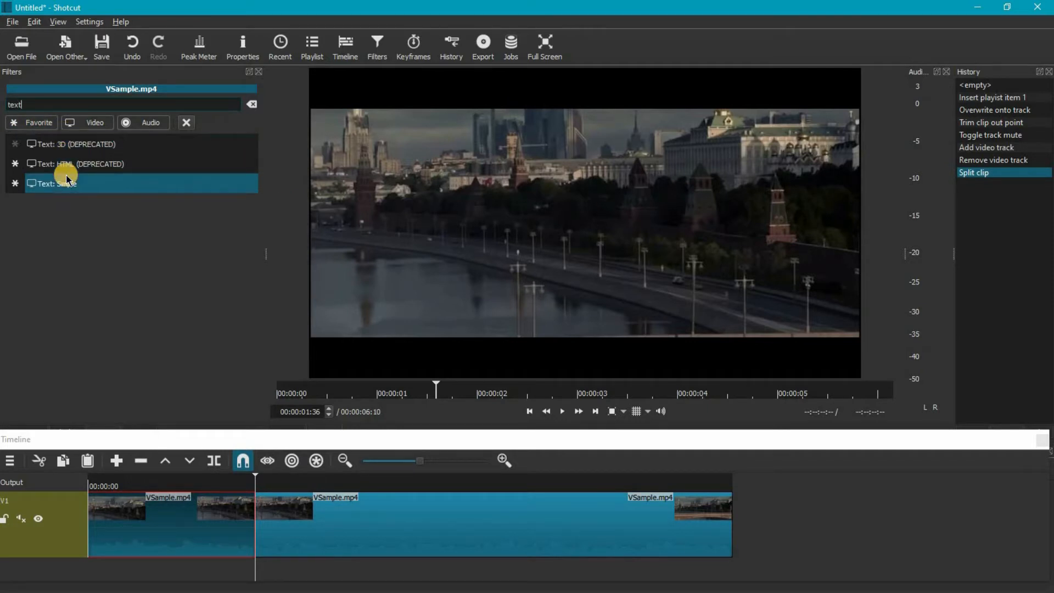
left_click(135, 193)
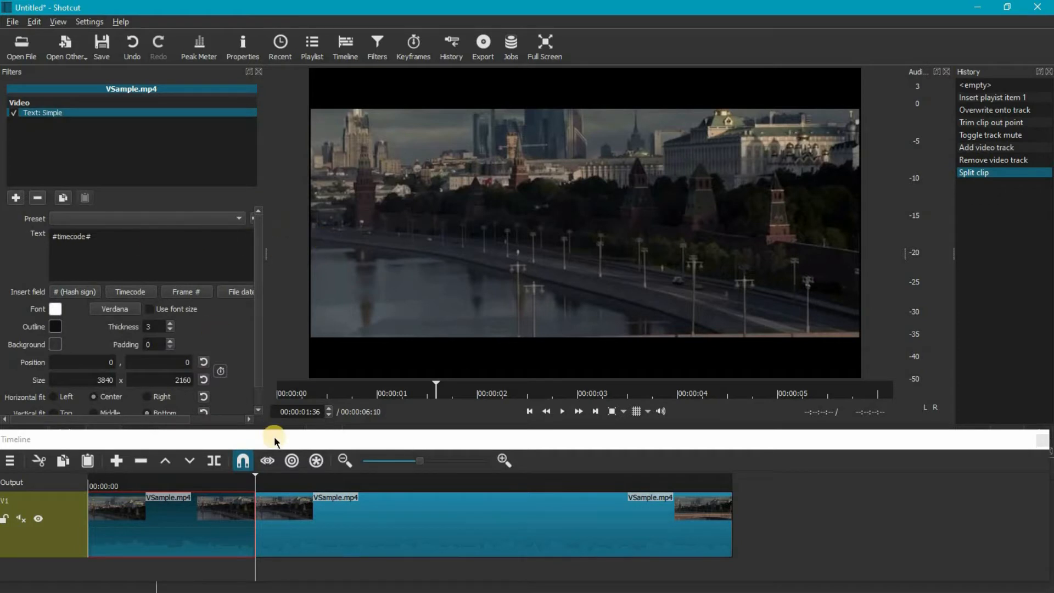
Step: Place the playhead at 00:00:01:22 in the first segment and replace the timecode placeholder with "Add text"
left_click(237, 478)
left_click(232, 477)
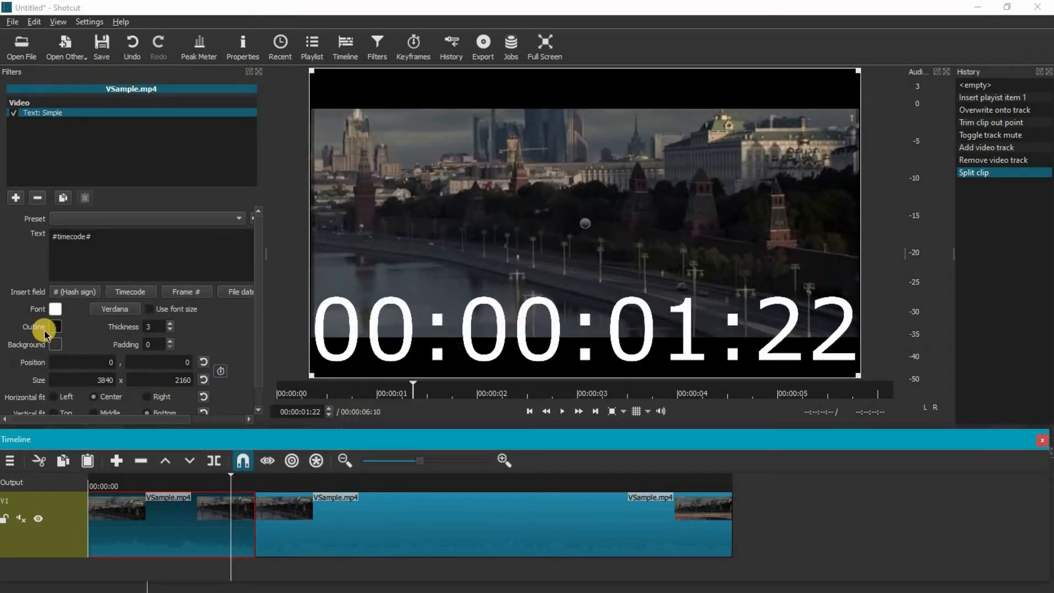
left_click_drag(90, 239, 51, 236)
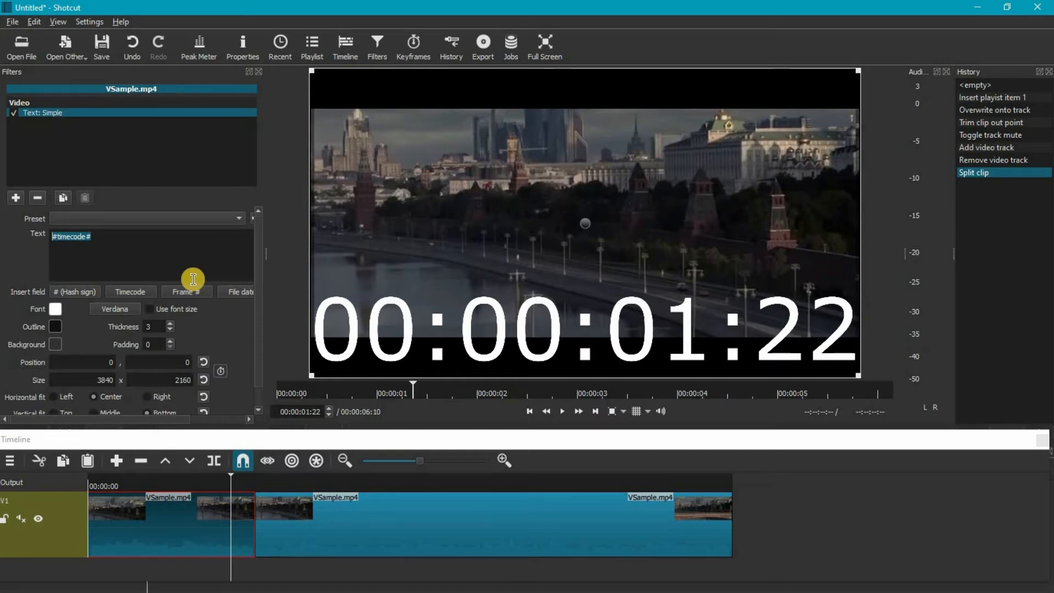
key("BackSpace")
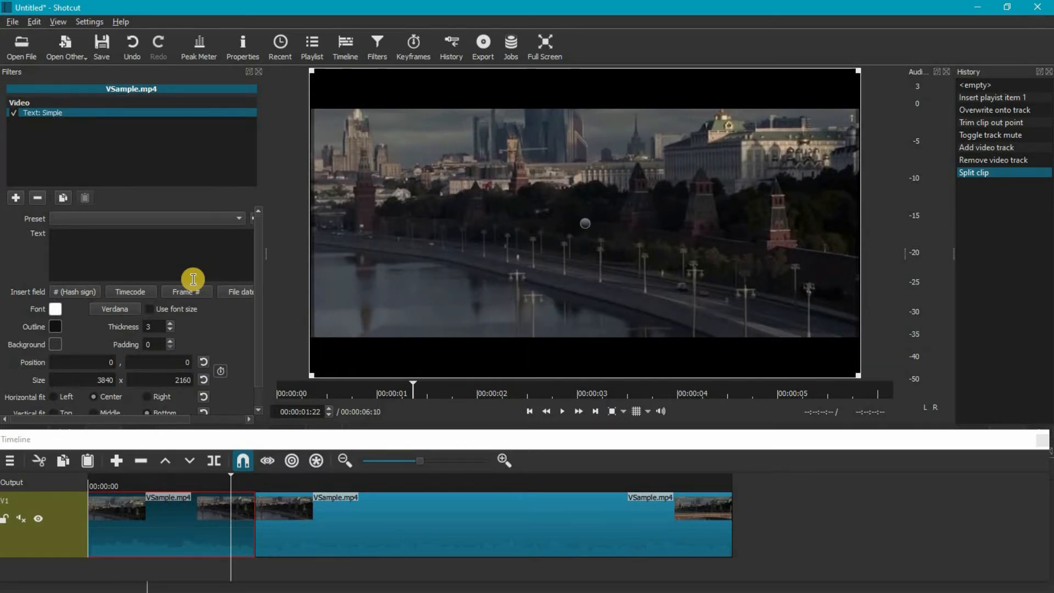
type("A")
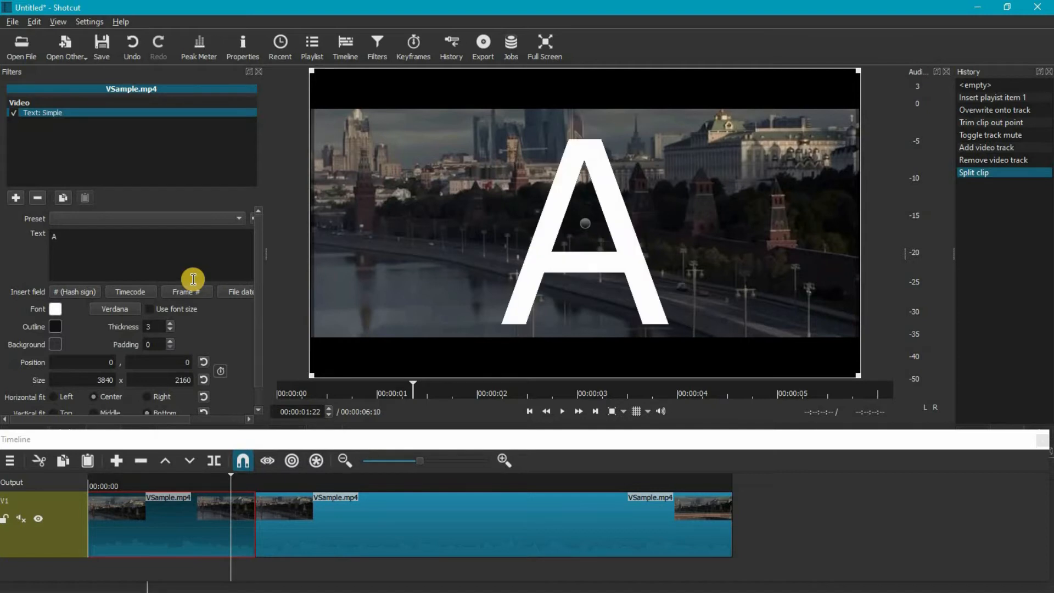
type("dd text")
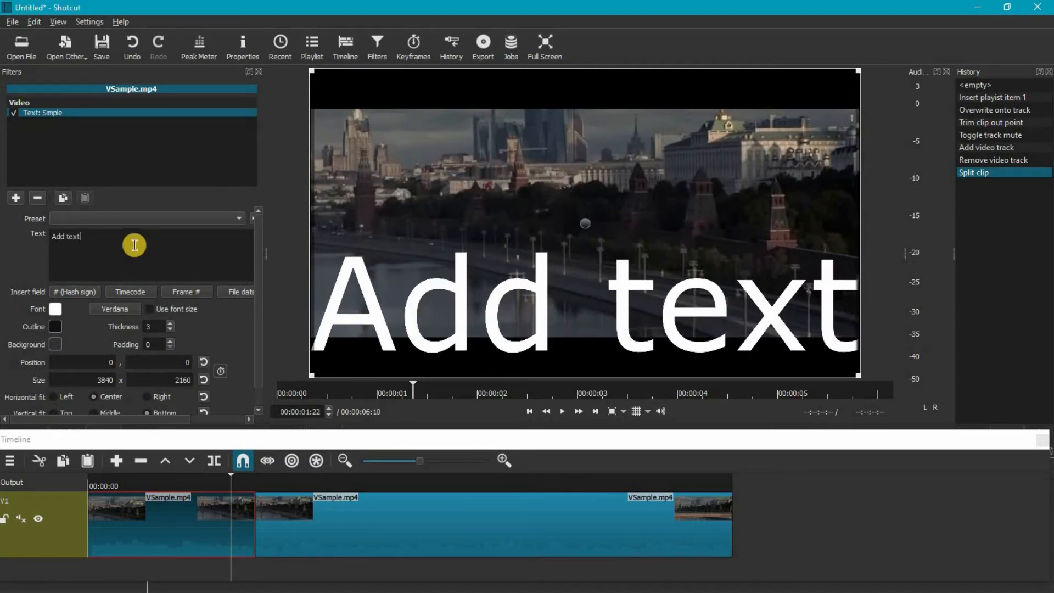
Step: Set the font color of the "Add text" title to black (#000000)
left_click(56, 310)
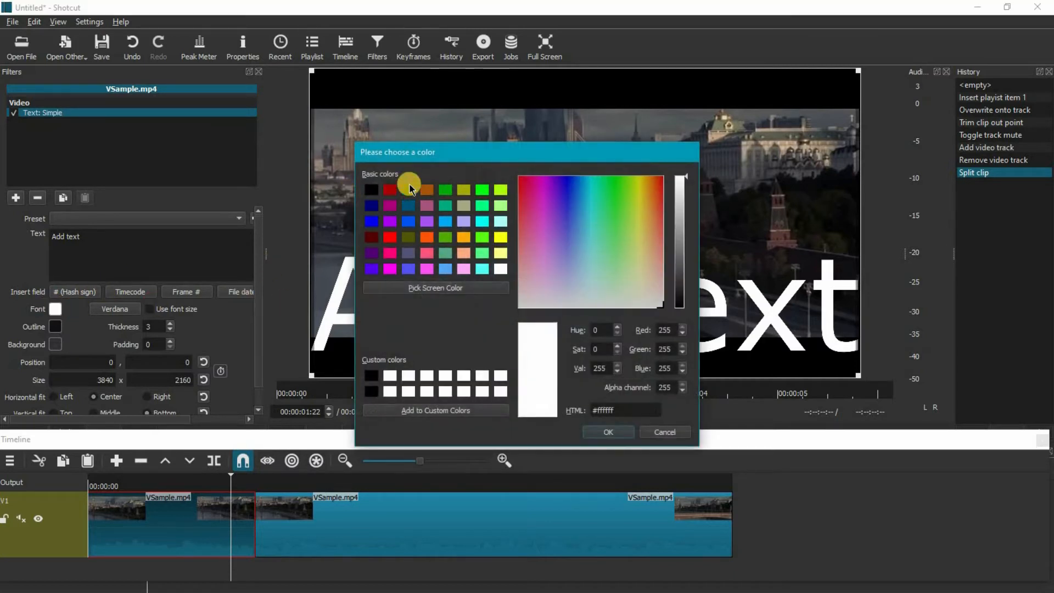
left_click(371, 189)
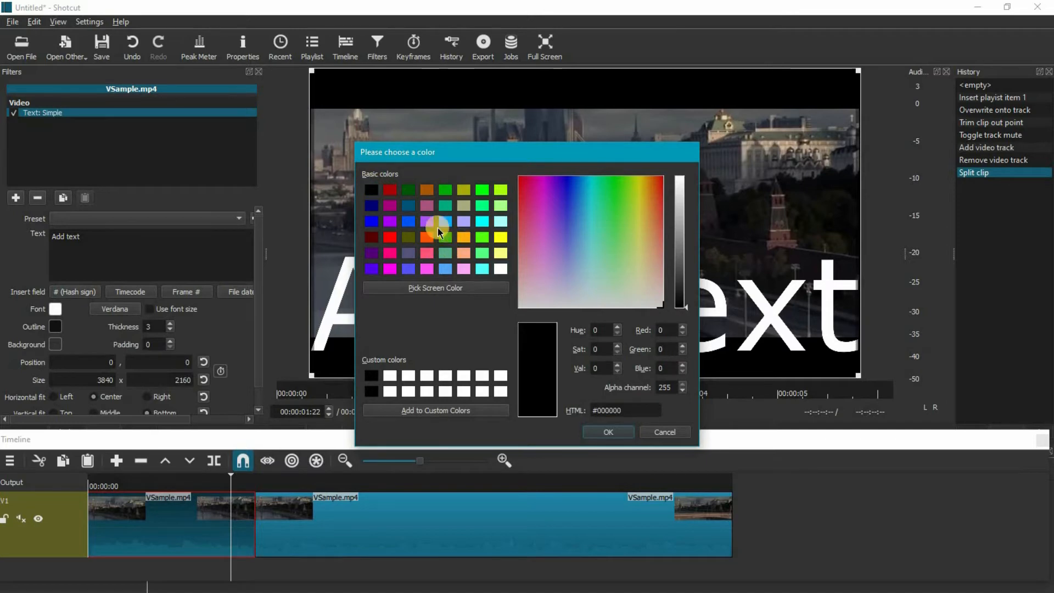
left_click(602, 434)
Step: Set the title's font color to green from the basic colors
left_click(55, 309)
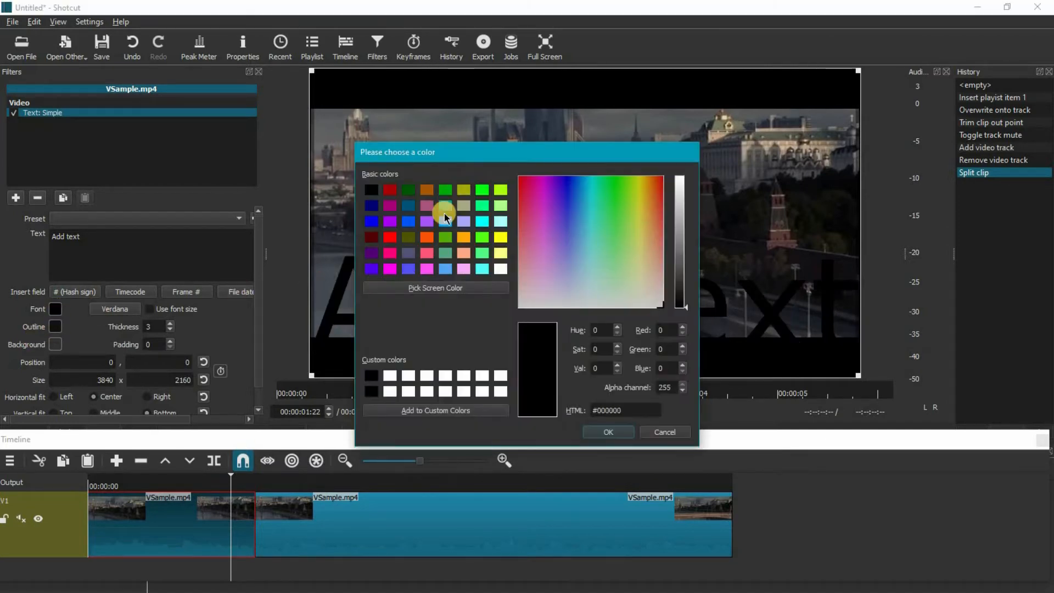
left_click(445, 190)
left_click(615, 434)
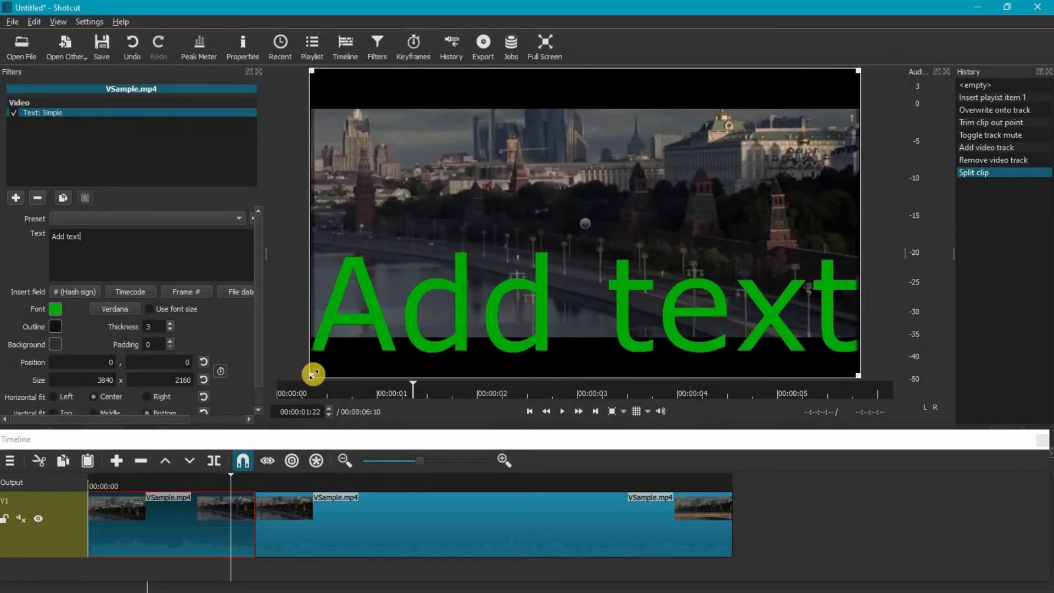
Step: Shrink the title's text box to about 2079 x 1316 and move it to about position 1908, -376
left_click_drag(311, 374, 566, 253)
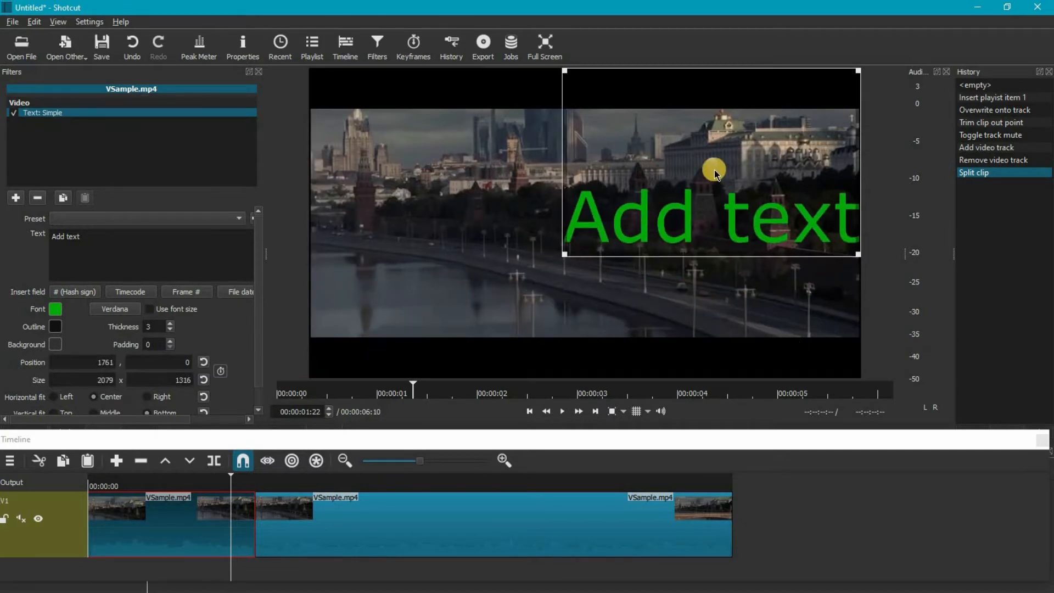
left_click_drag(713, 159, 726, 113)
Step: Change the title's font to Showcard Gothic in the Regular style
scroll(258, 304, "down", 1)
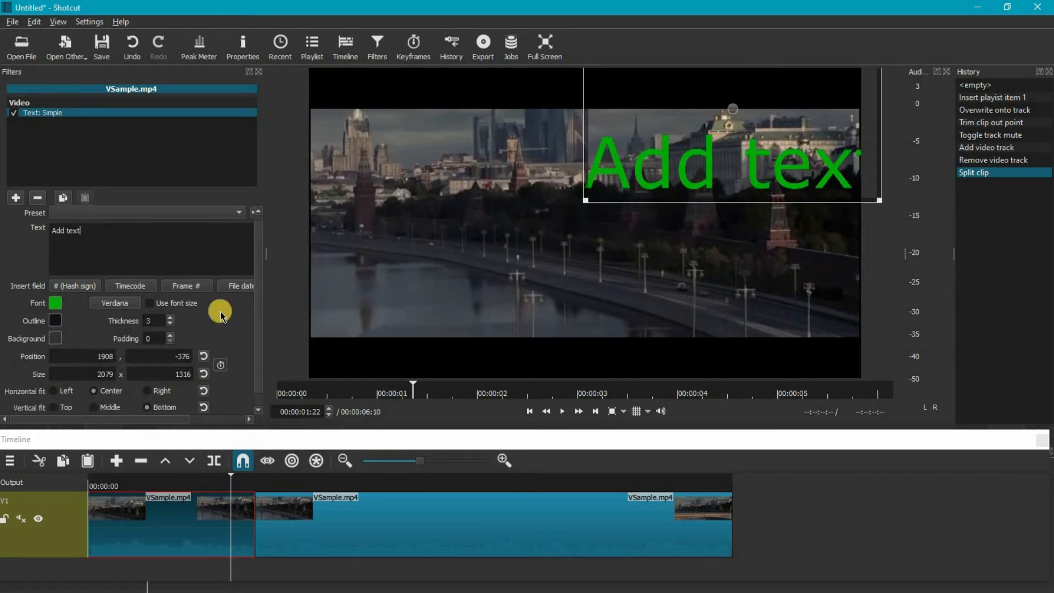
left_click(147, 309)
left_click(116, 302)
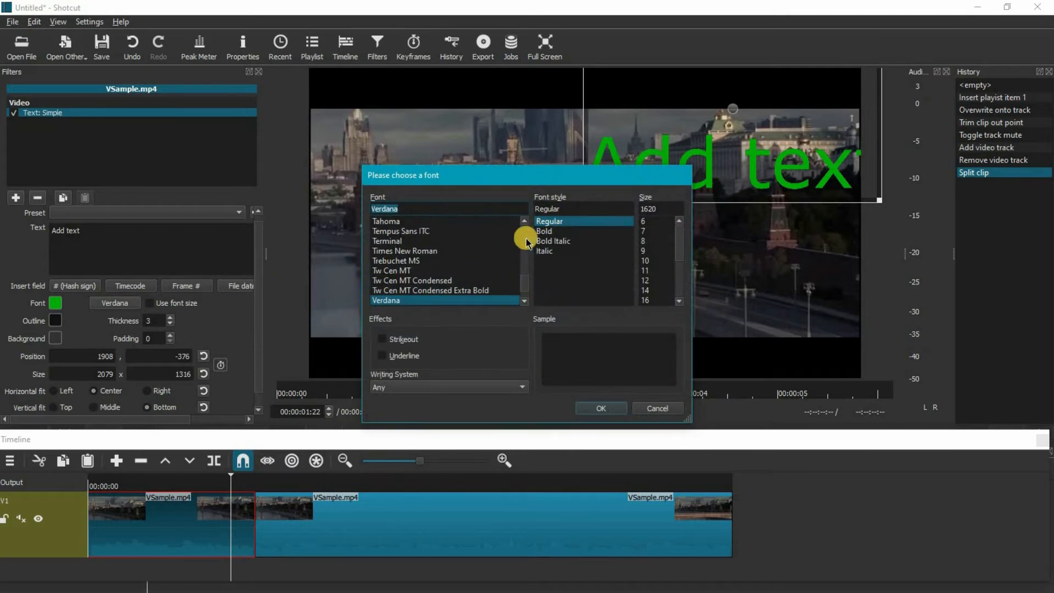
scroll(519, 253, "up", 5)
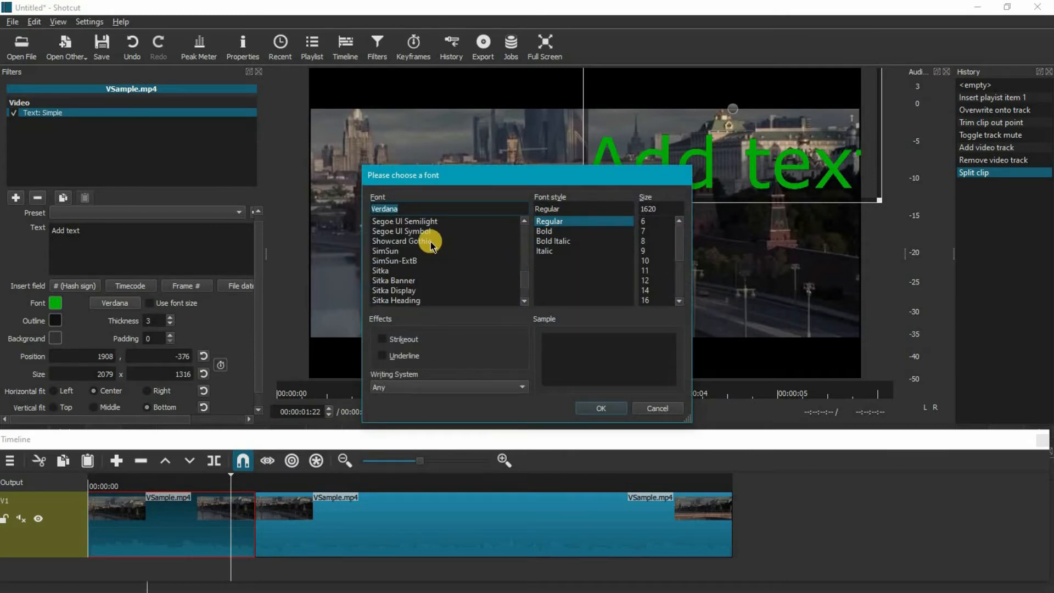
left_click(428, 242)
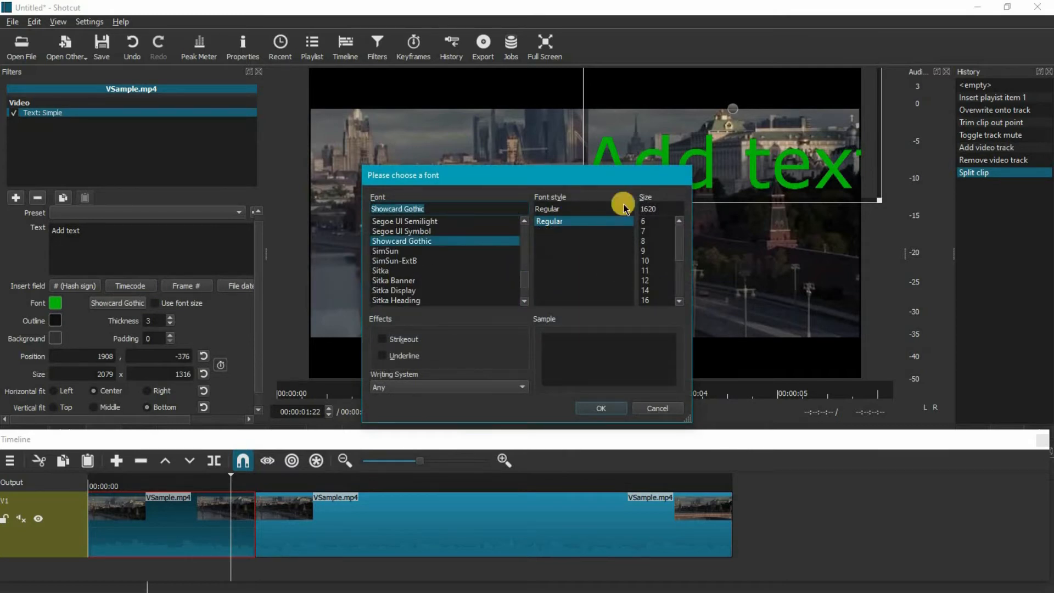
left_click(603, 409)
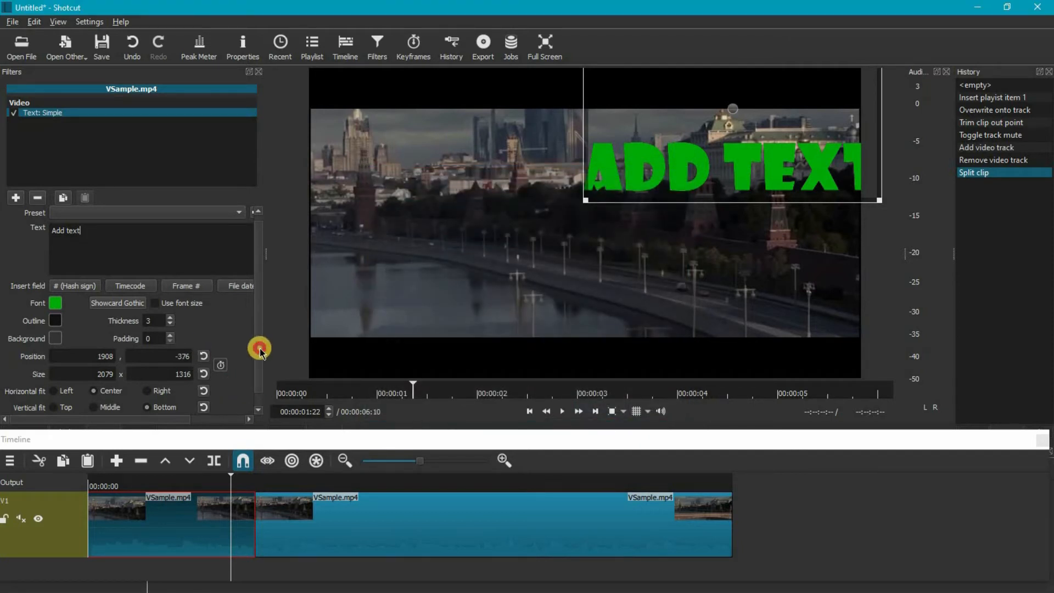
left_click_drag(260, 350, 259, 376)
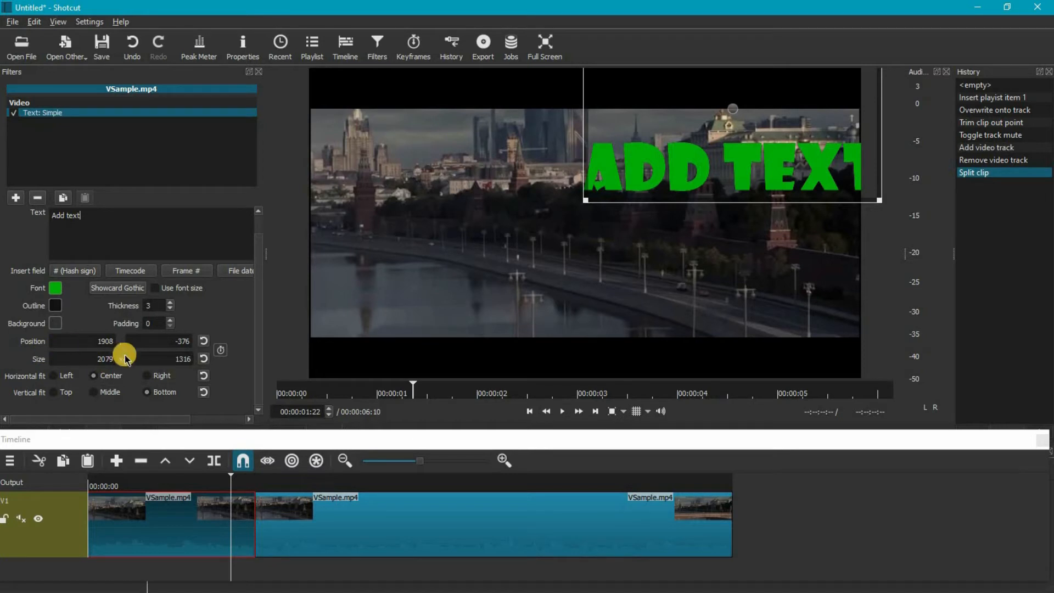
left_click_drag(111, 340, 127, 344)
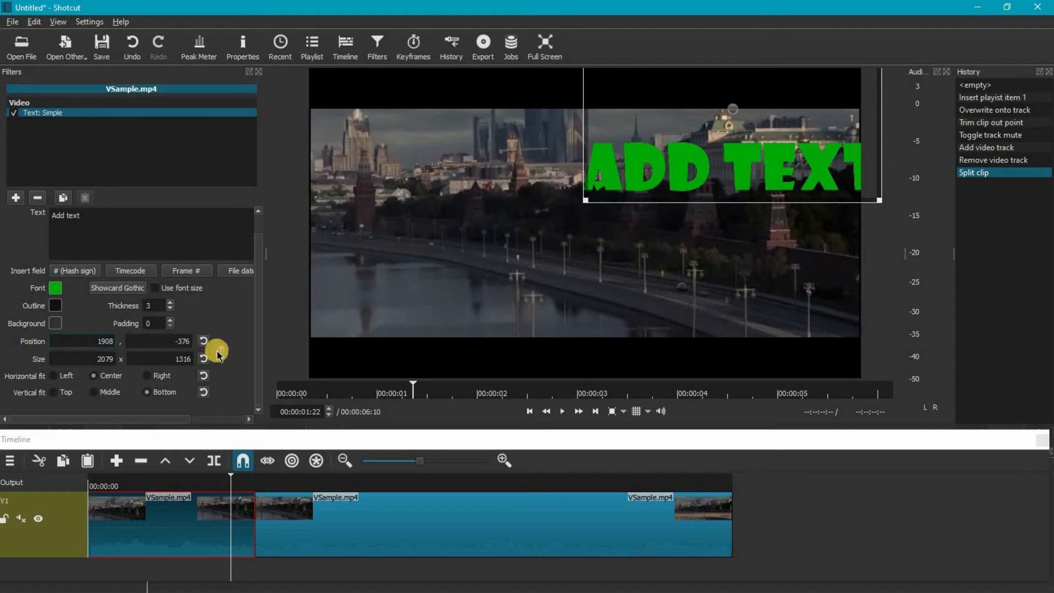
Step: Split the remaining part of the clip at 00:00:03:02
left_click_drag(231, 478, 407, 480)
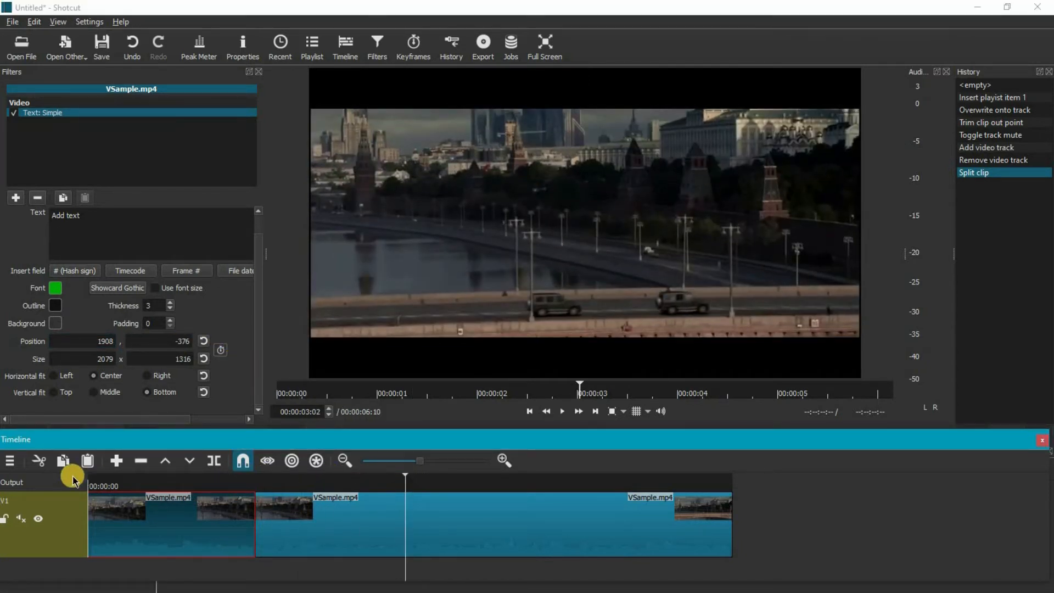
left_click(216, 461)
Step: Add the Text: 3D (DEPRECATED) filter to the middle segment of the clip
left_click(363, 508)
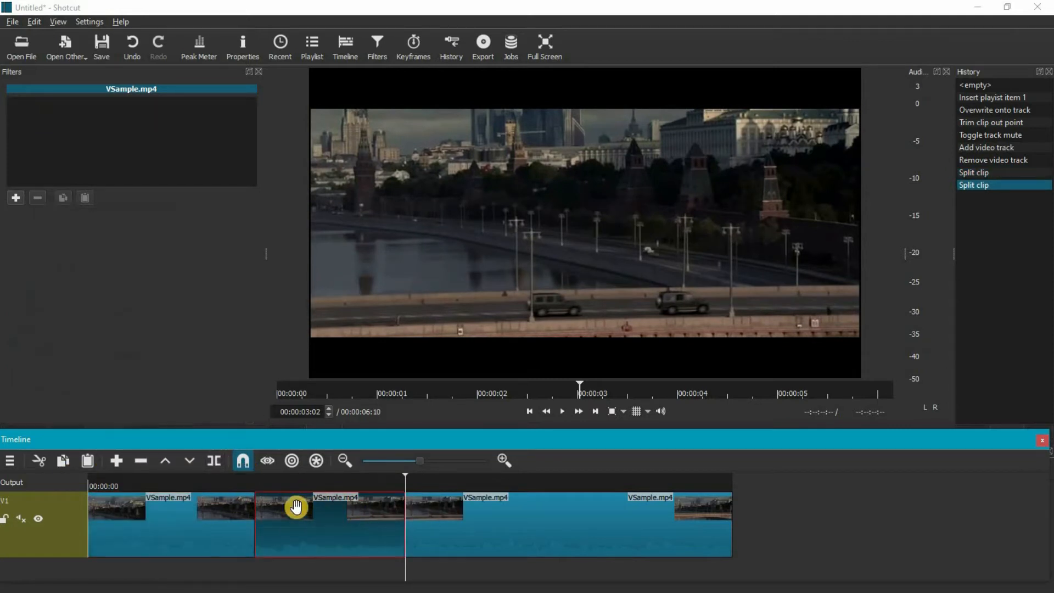
left_click(16, 198)
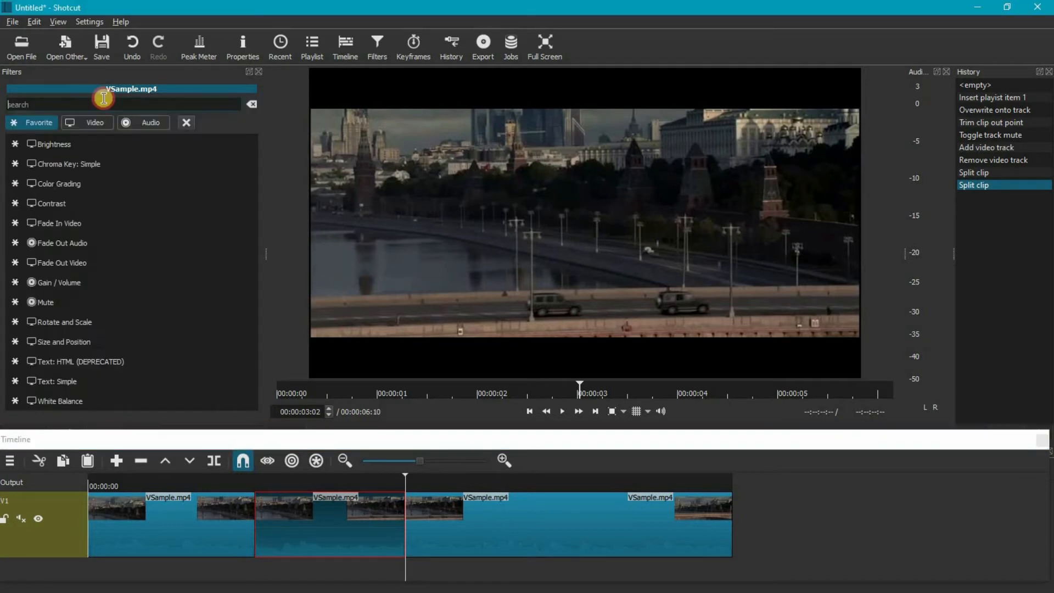
type("te")
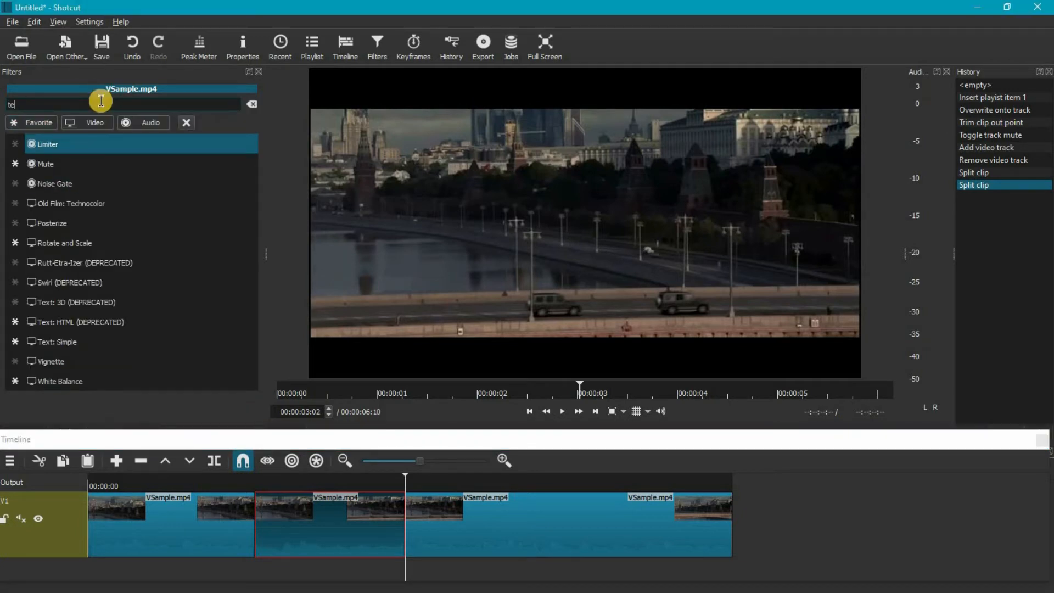
type("xt")
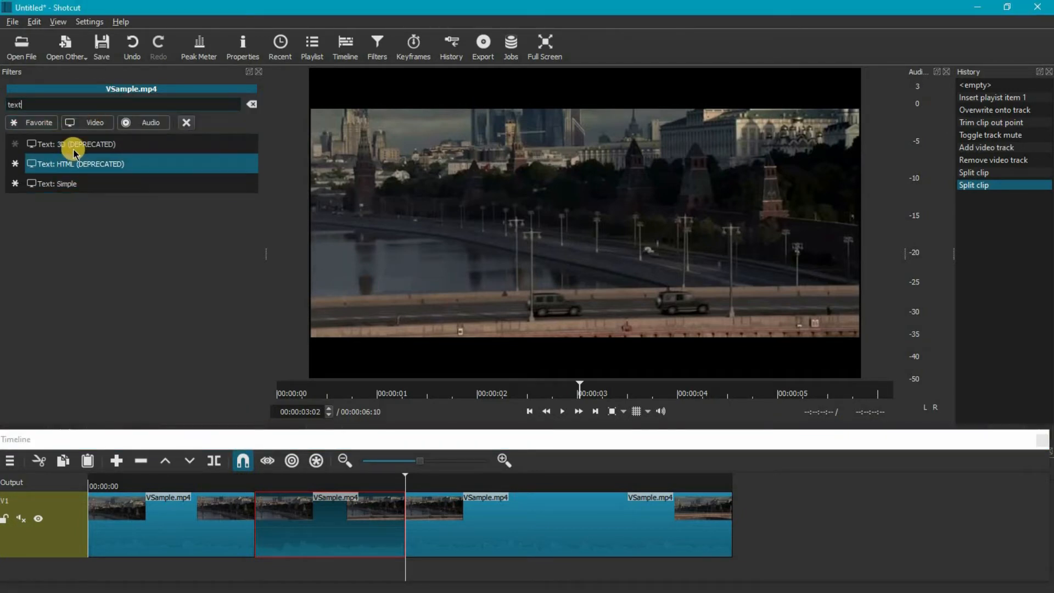
left_click(110, 148)
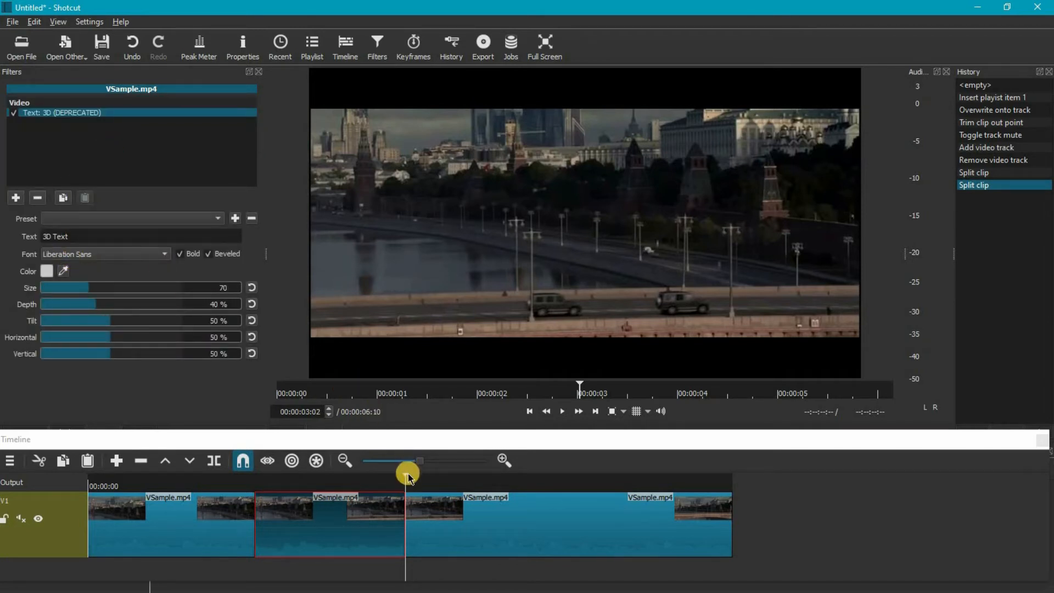
Step: Preview the middle segment and change its 3D title text to "Add text"
left_click(369, 478)
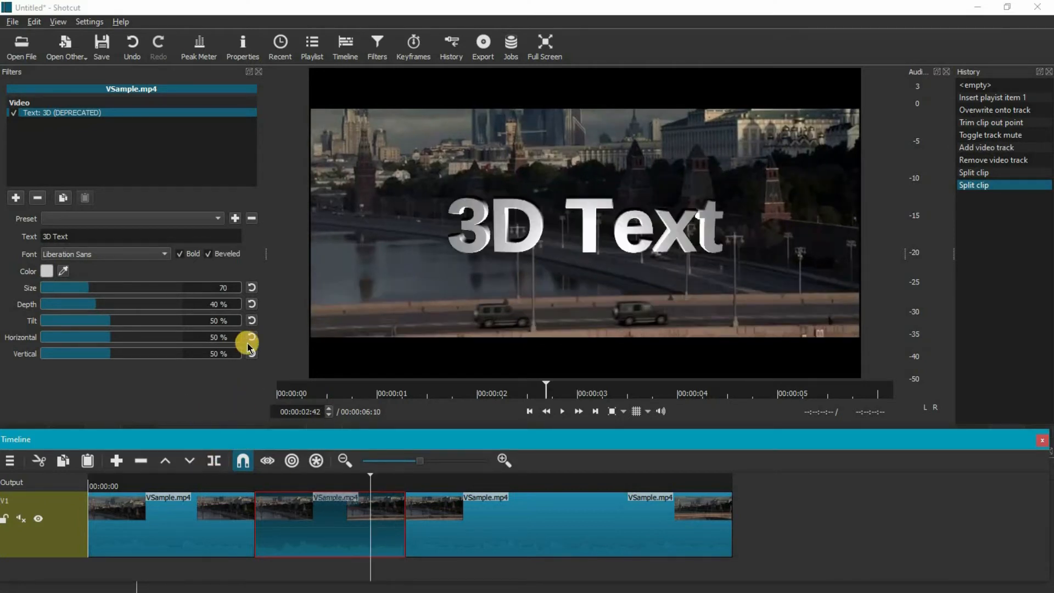
left_click_drag(70, 236, 24, 238)
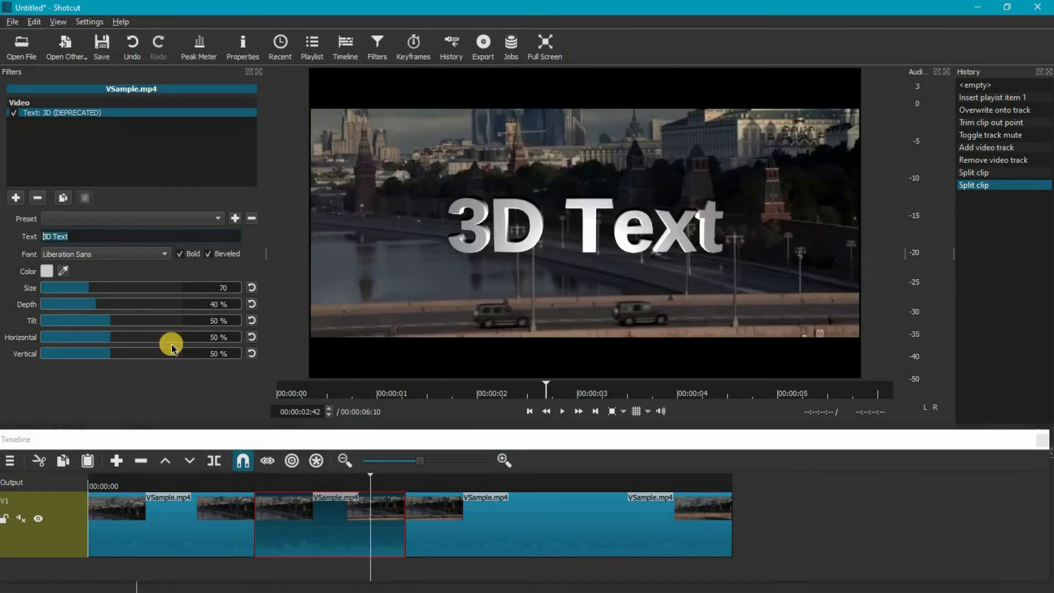
key("BackSpace")
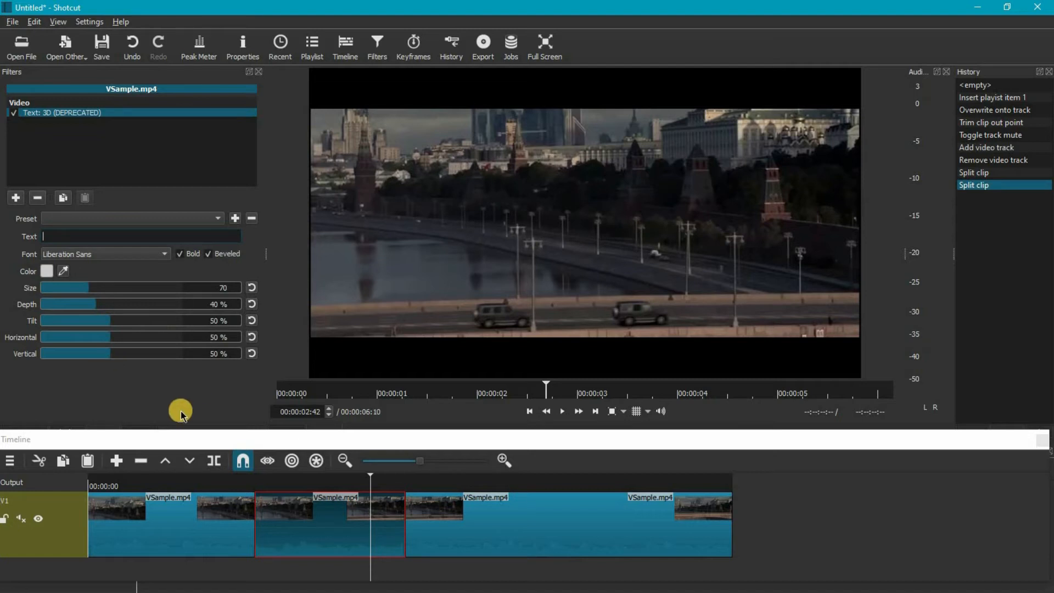
type("Add")
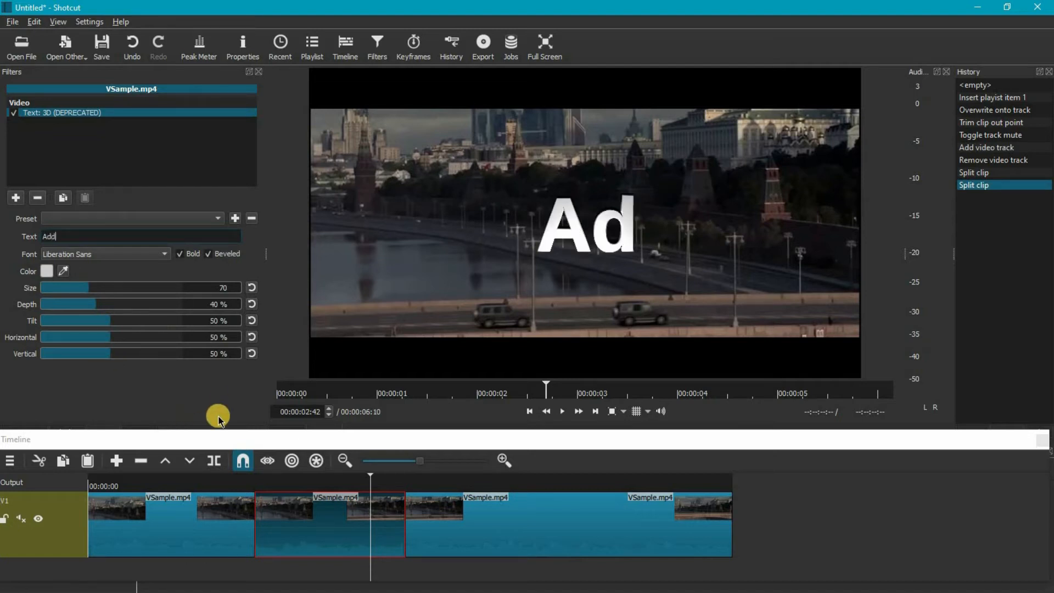
type(" text")
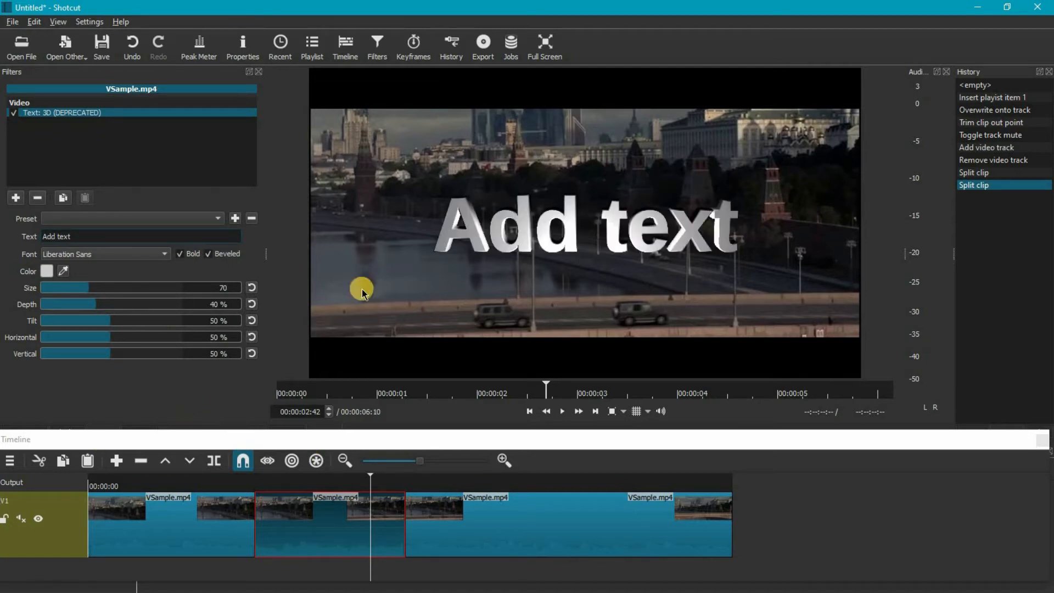
Step: Set the 3D title's color to bright yellow-green (#aaff00)
left_click(48, 270)
left_click(502, 200)
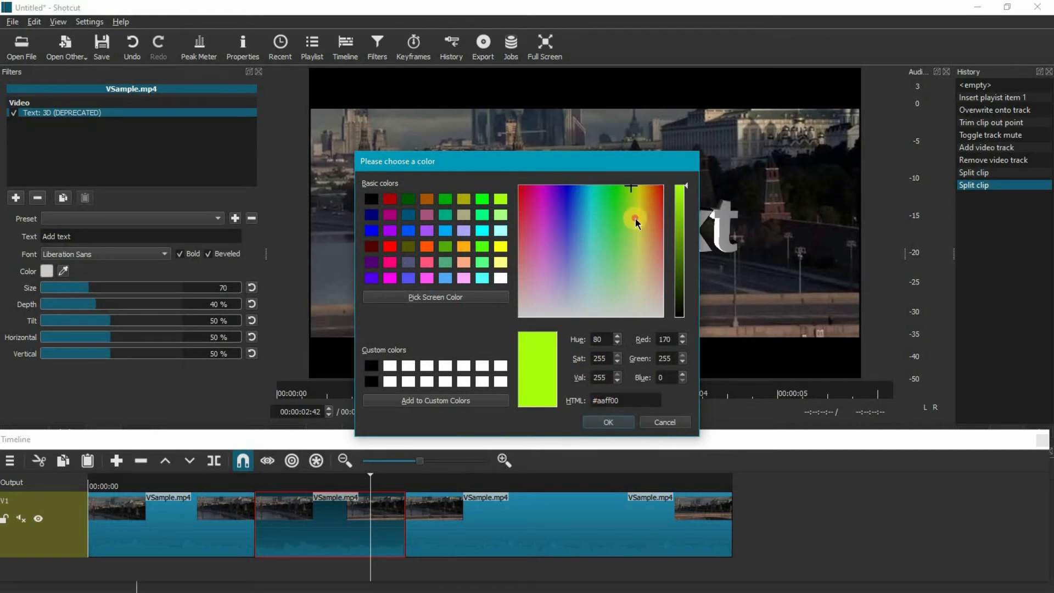
left_click(617, 423)
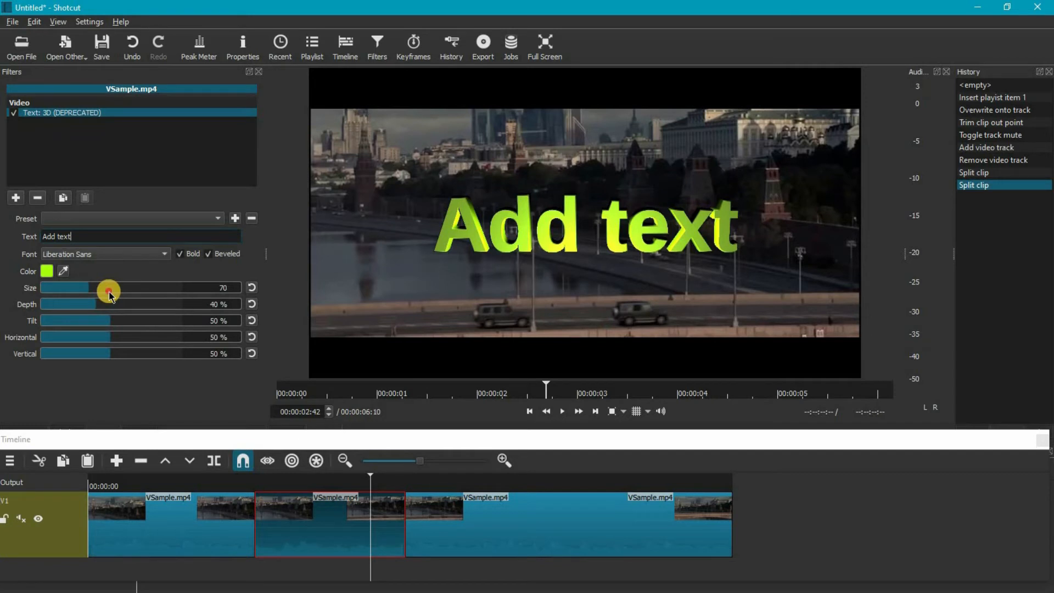
Step: Set the 3D title's size to 26, tilt to 54 %, horizontal position to 46 % and vertical position to 37 %
left_click_drag(102, 295, 100, 325)
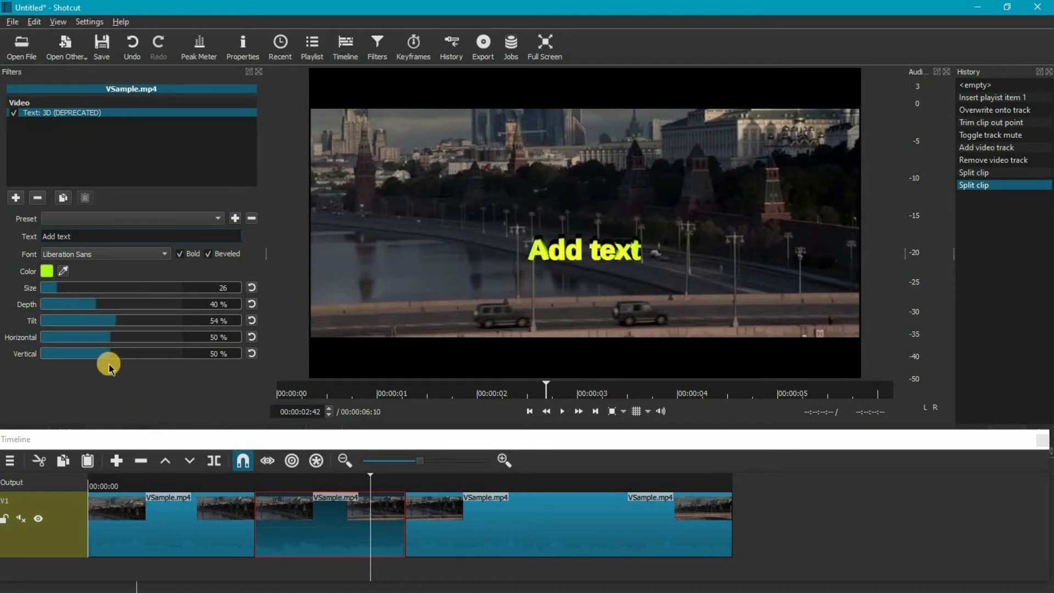
left_click(80, 336)
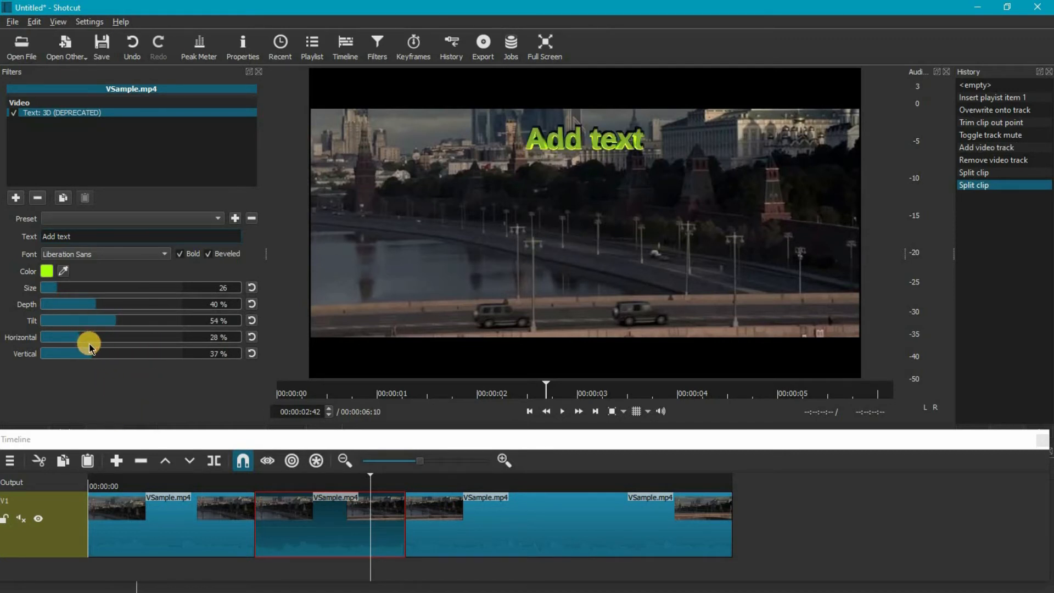
left_click(92, 353)
left_click(104, 336)
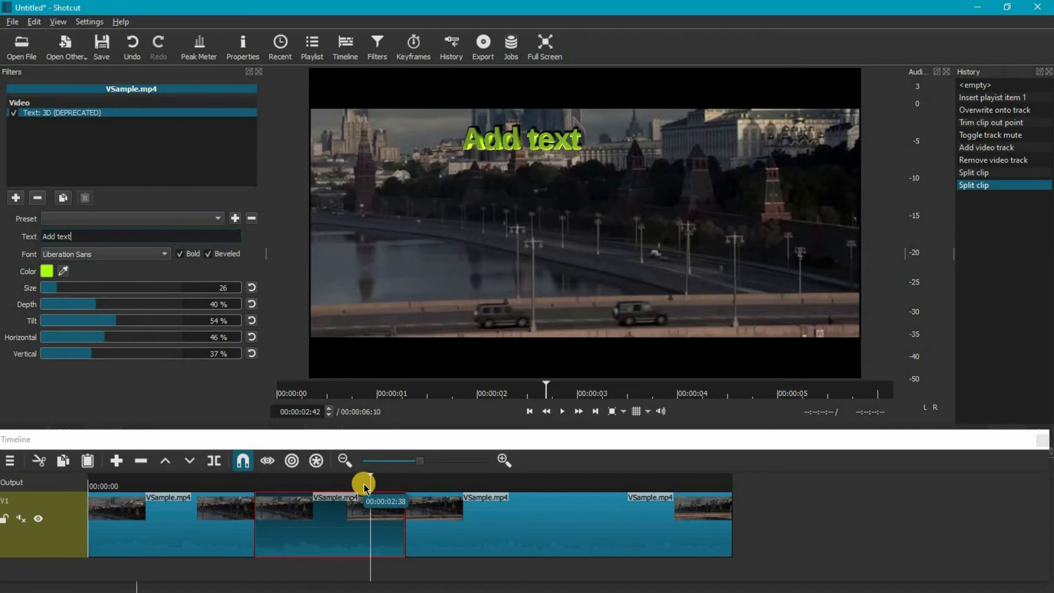
Step: Undo both clip splits and return the playhead to the start of the timeline
key("ctrl+z")
key("ctrl+z")
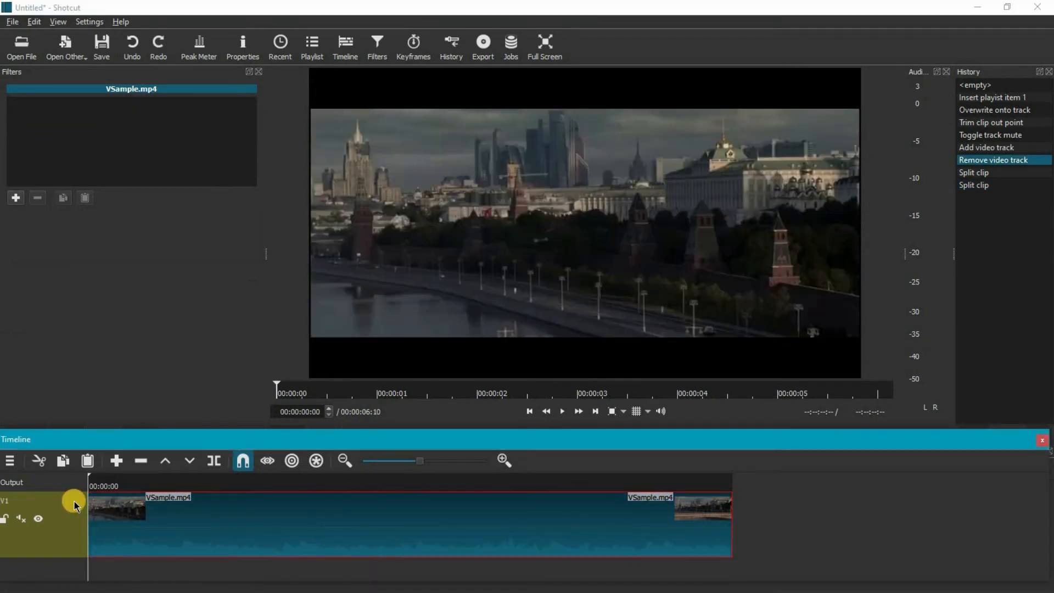
key("space")
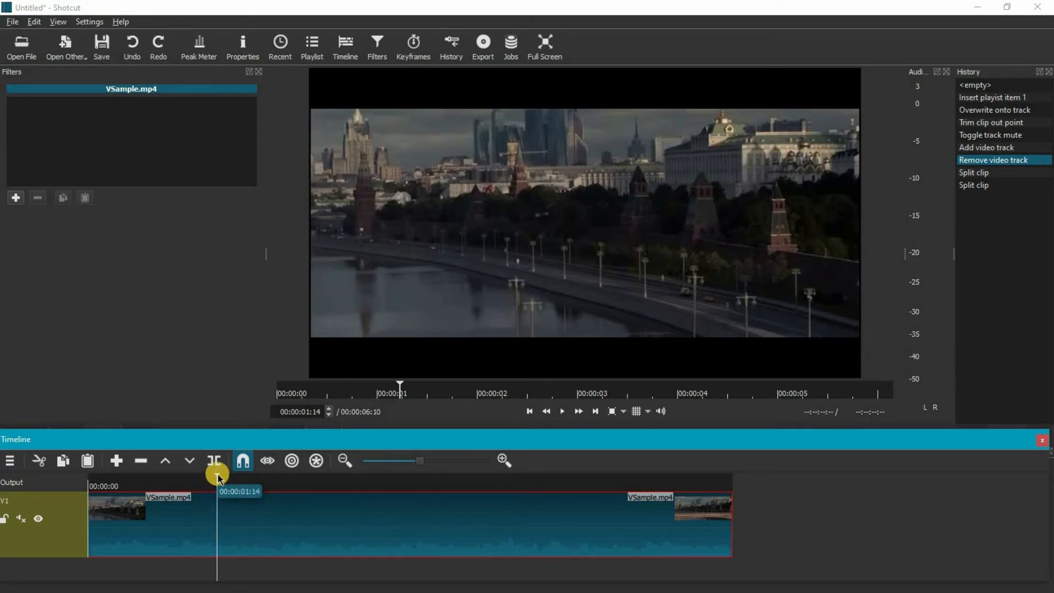
left_click_drag(218, 477, 92, 483)
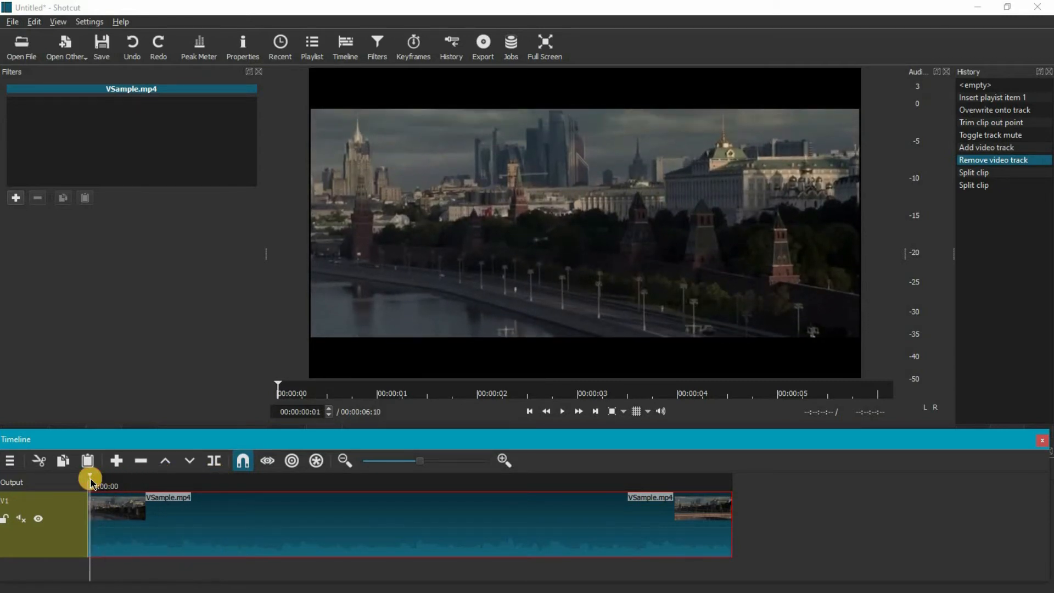
Step: Create a text clip reading "Add text" with a transparent background and add a second video track for it
left_click(78, 55)
left_click(87, 83)
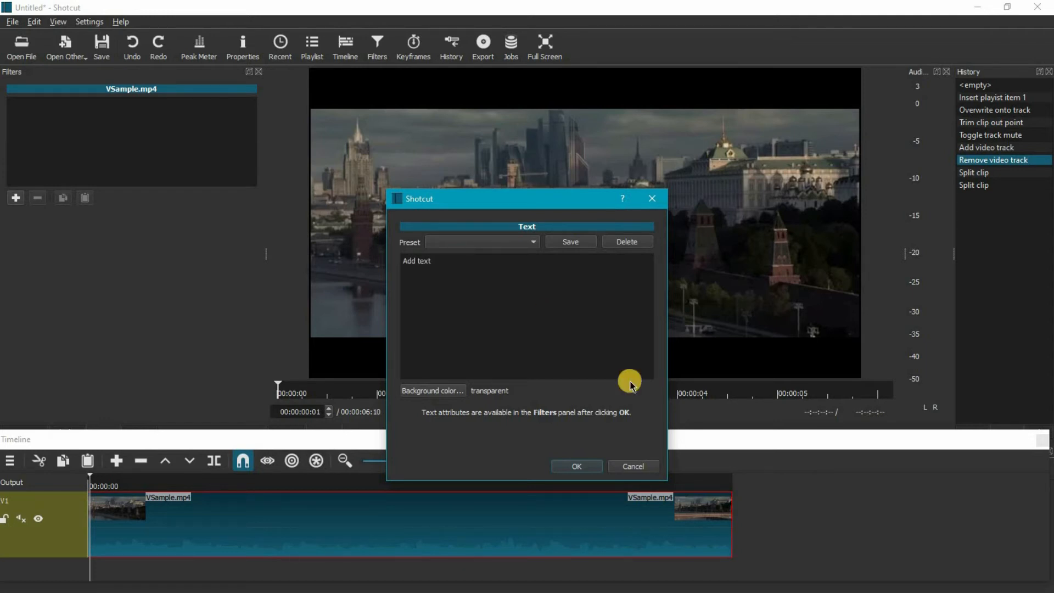
left_click(578, 467)
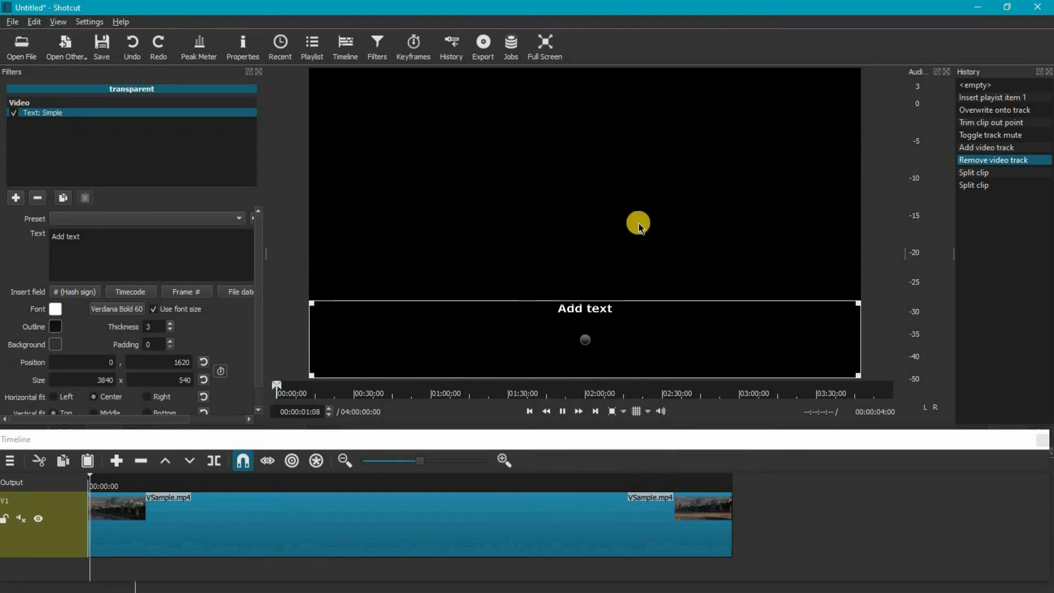
left_click(12, 461)
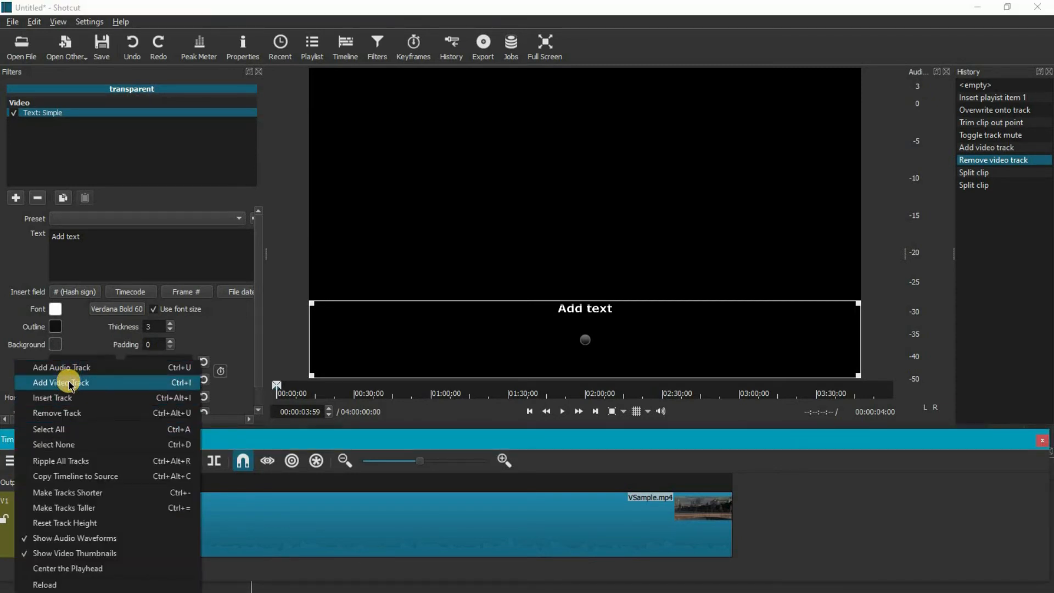
left_click(71, 383)
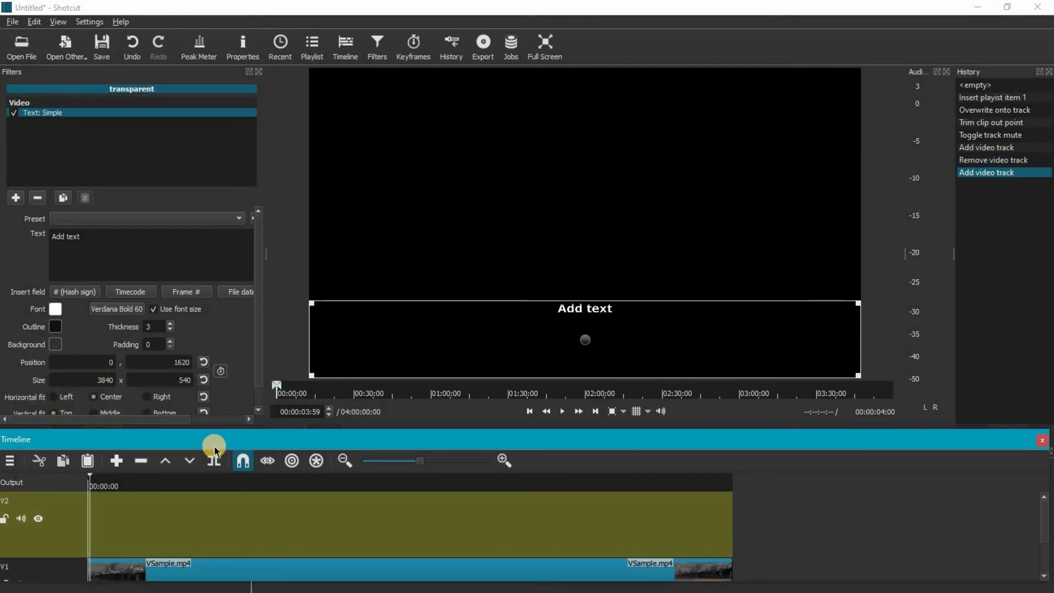
Step: Resize the text box to about 3386 x 1077 and place the text clip on track V2, starting about 1 second in
left_click_drag(312, 301, 428, 245)
left_click_drag(271, 520, 233, 500)
key("space")
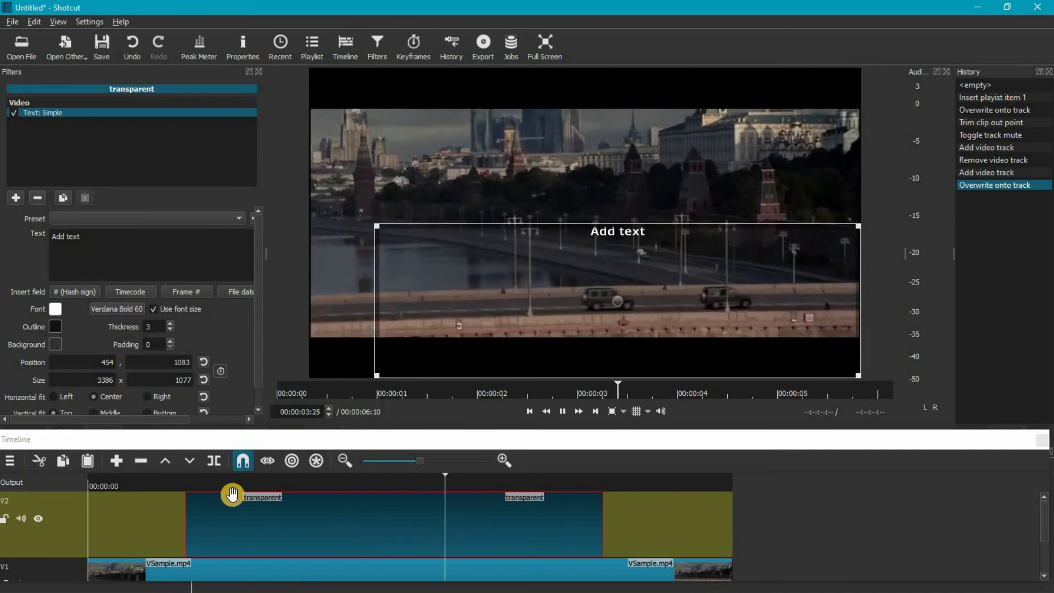
key("space")
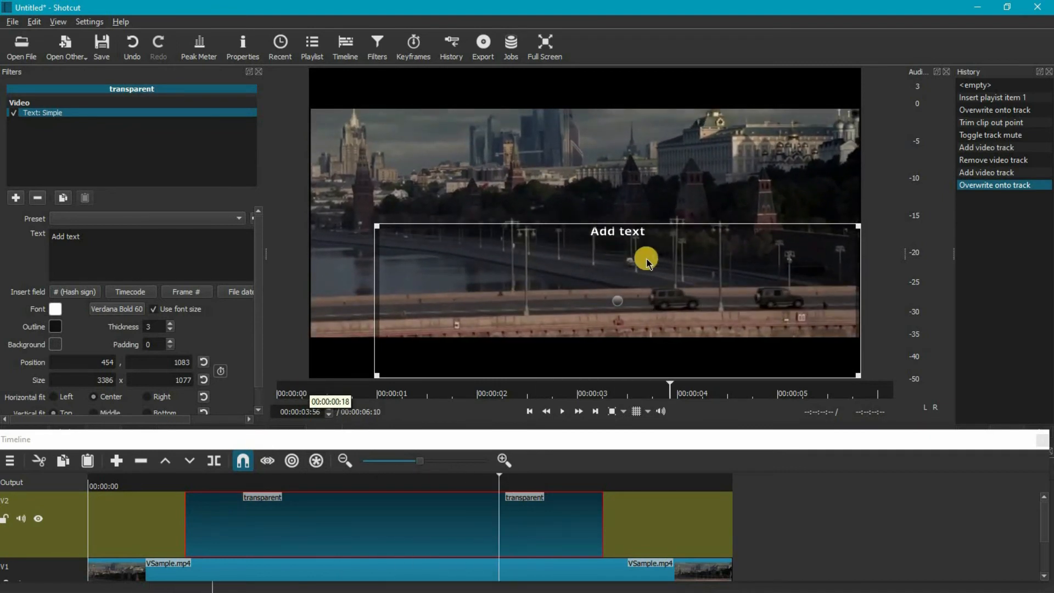
Step: Move the text box to about position 509, 395 and add a fade-out and a fade-in to the text clip
left_click_drag(619, 299, 587, 209)
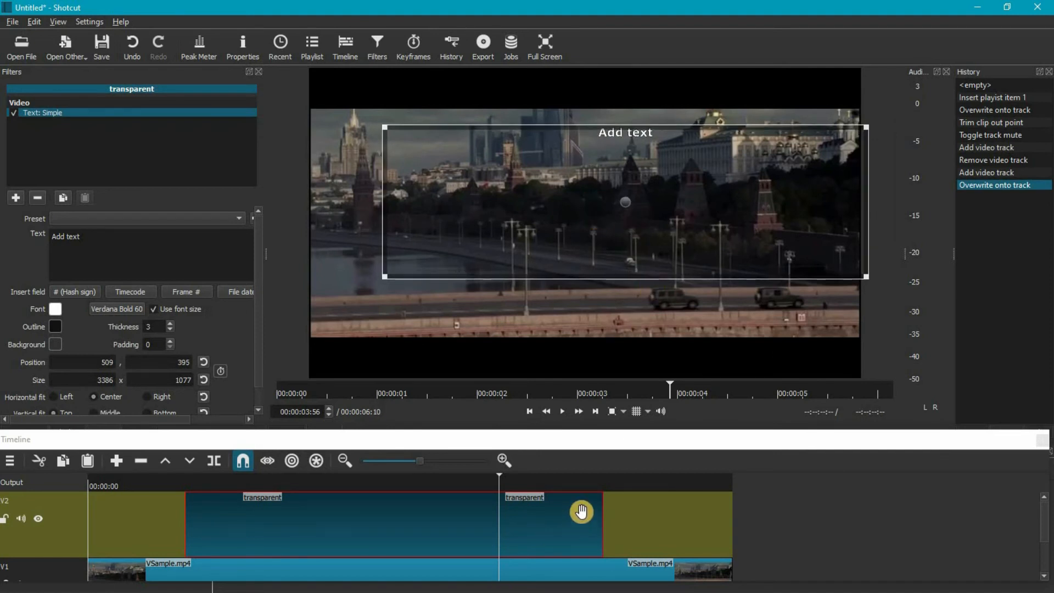
left_click_drag(599, 500, 548, 522)
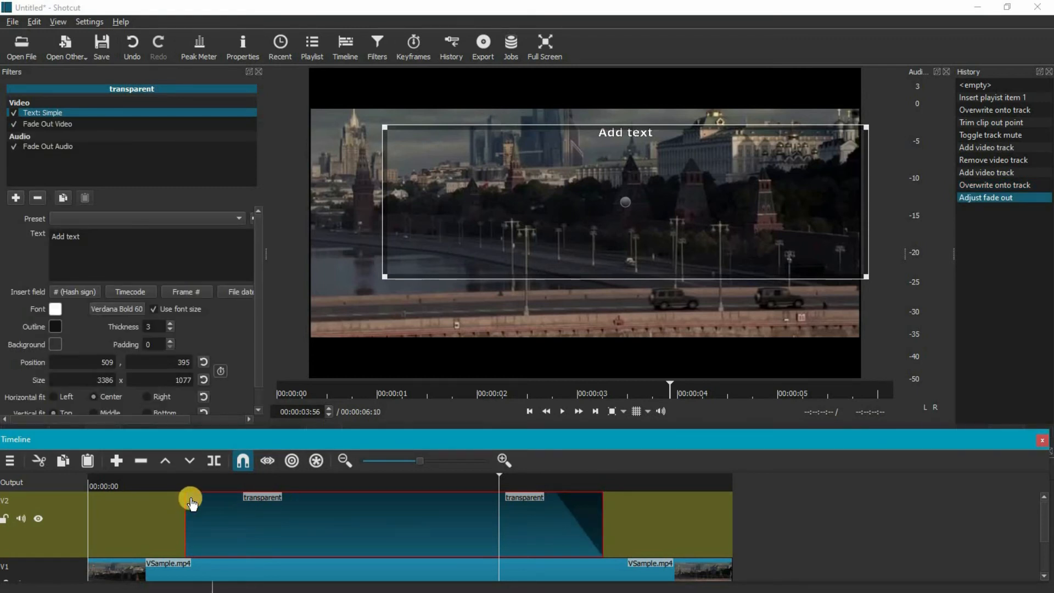
left_click_drag(192, 500, 235, 502)
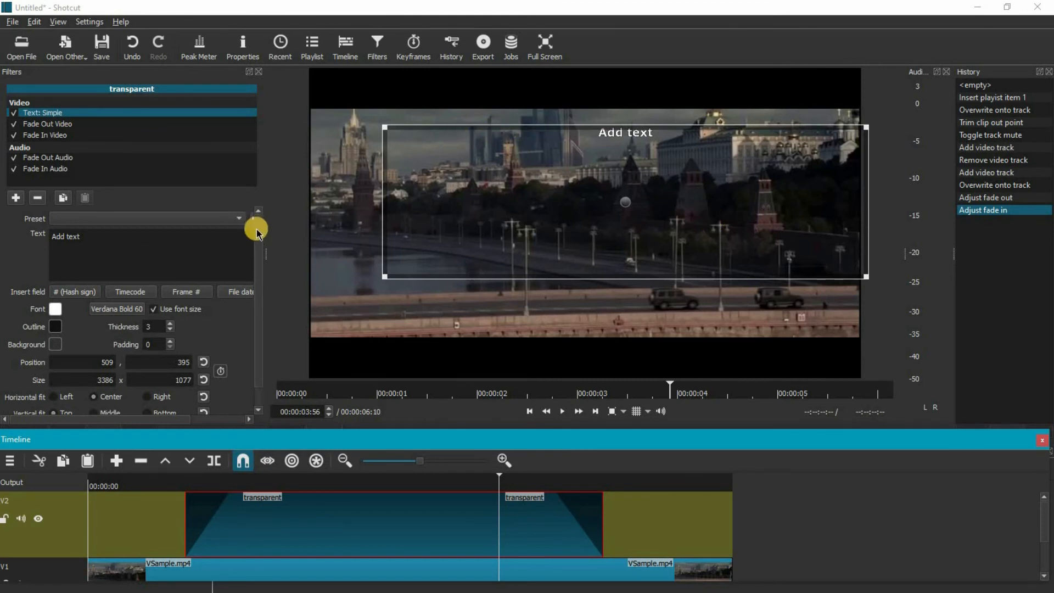
Step: Try the Rotate and Scale filter on the text clip at 32.7 deg rotation and 262.7 % scale, and remove the filter
mouse_move(259, 234)
left_mouse_down()
mouse_move(259, 249)
mouse_move(259, 234)
left_mouse_up()
left_click(15, 195)
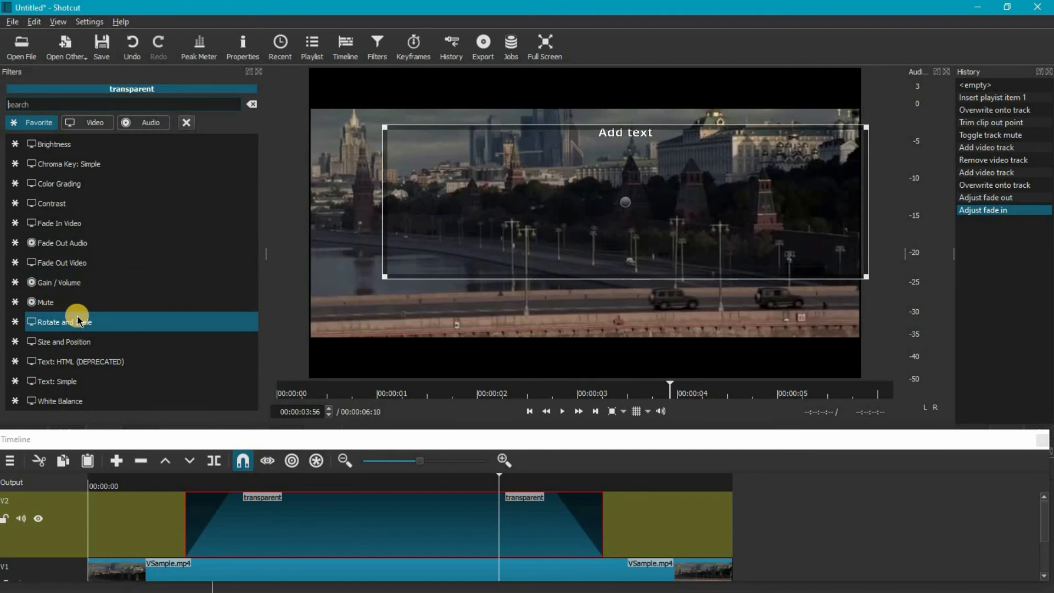
left_click(125, 318)
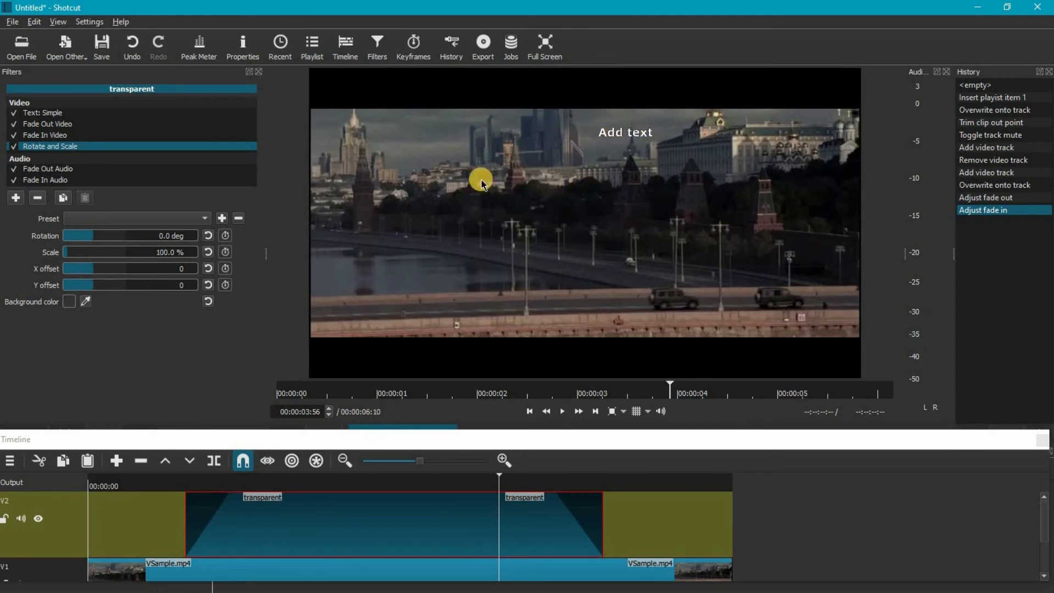
left_click_drag(89, 229, 95, 257)
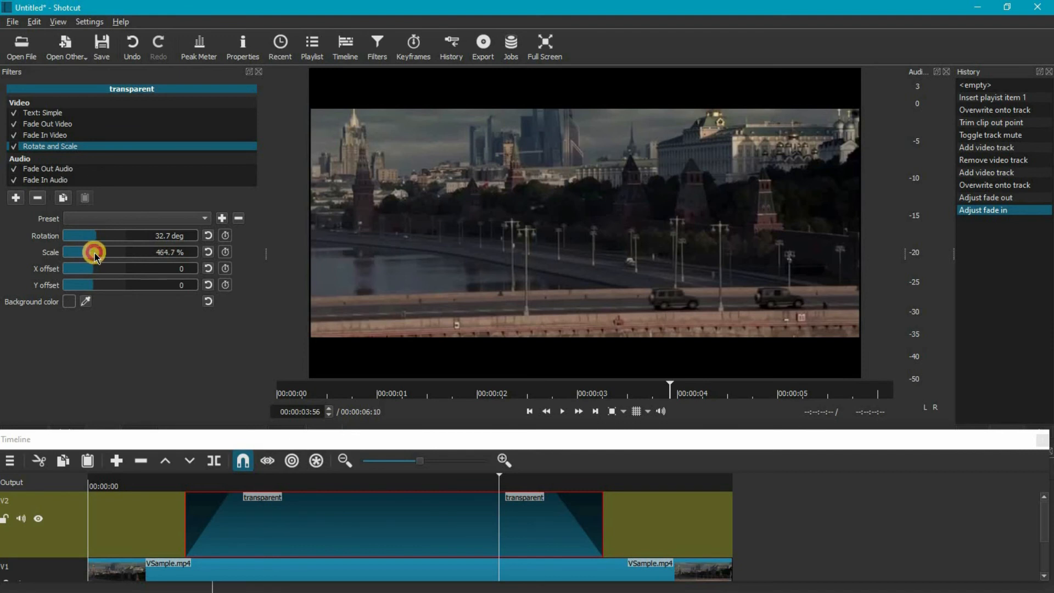
left_click_drag(81, 254, 78, 253)
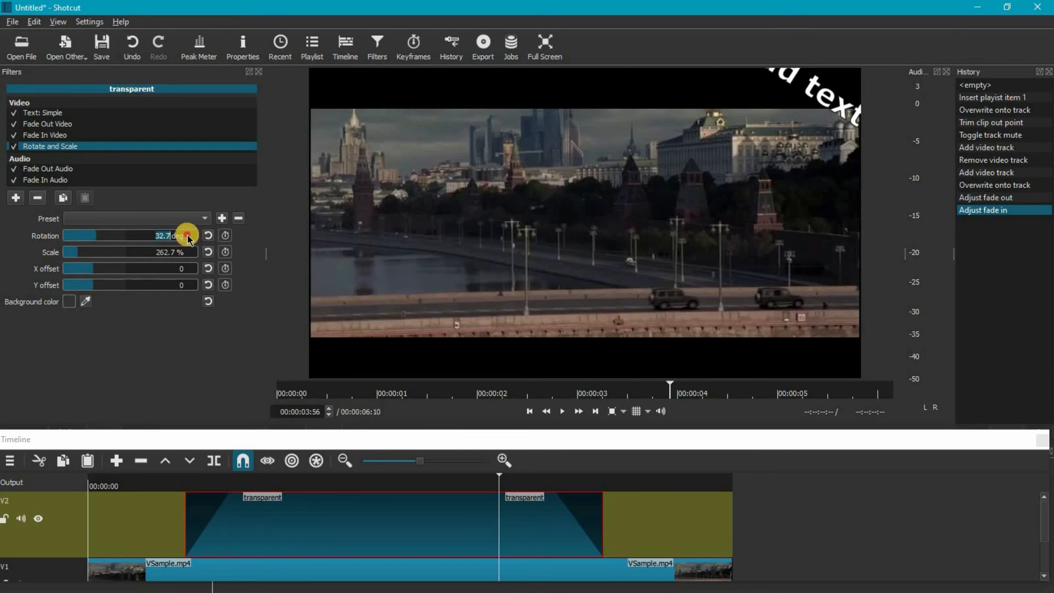
left_click(37, 198)
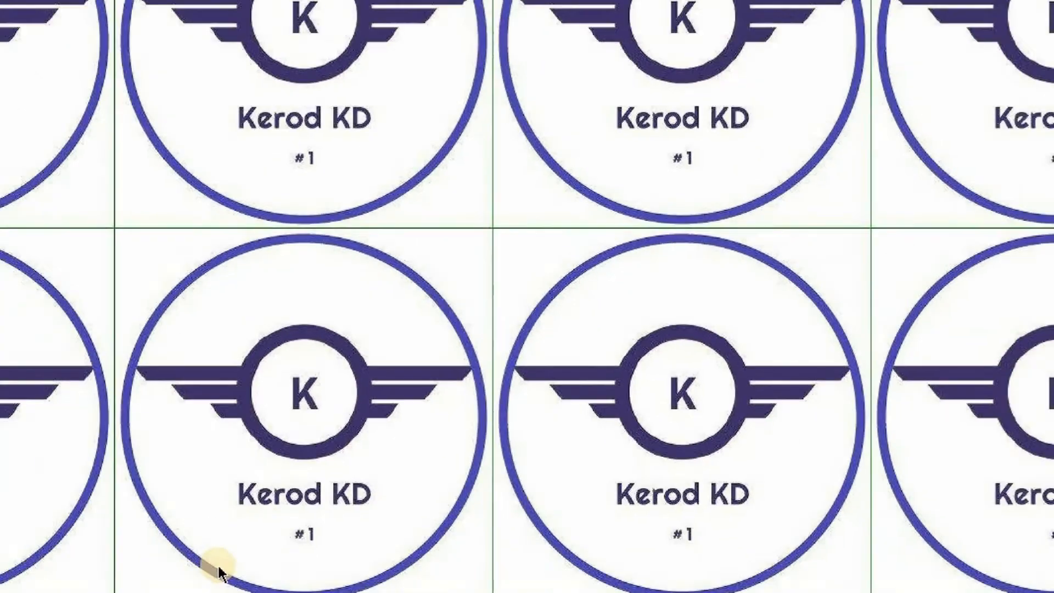